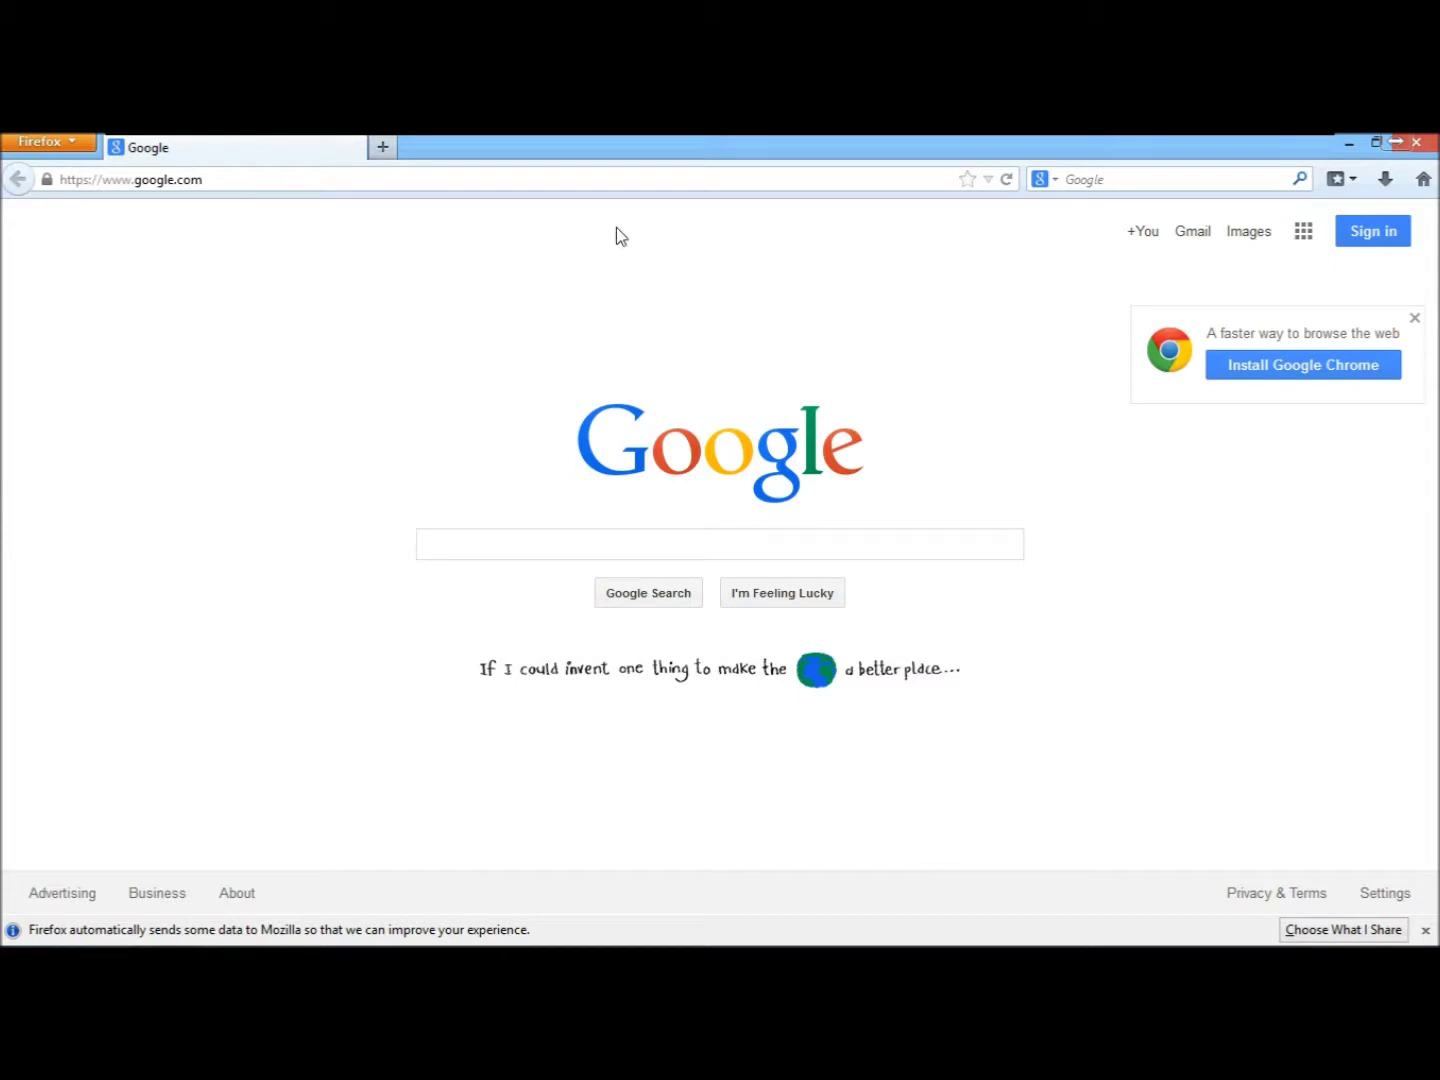
- Activate the empty search box on the Google home page in Firefox
left_click(459, 545)
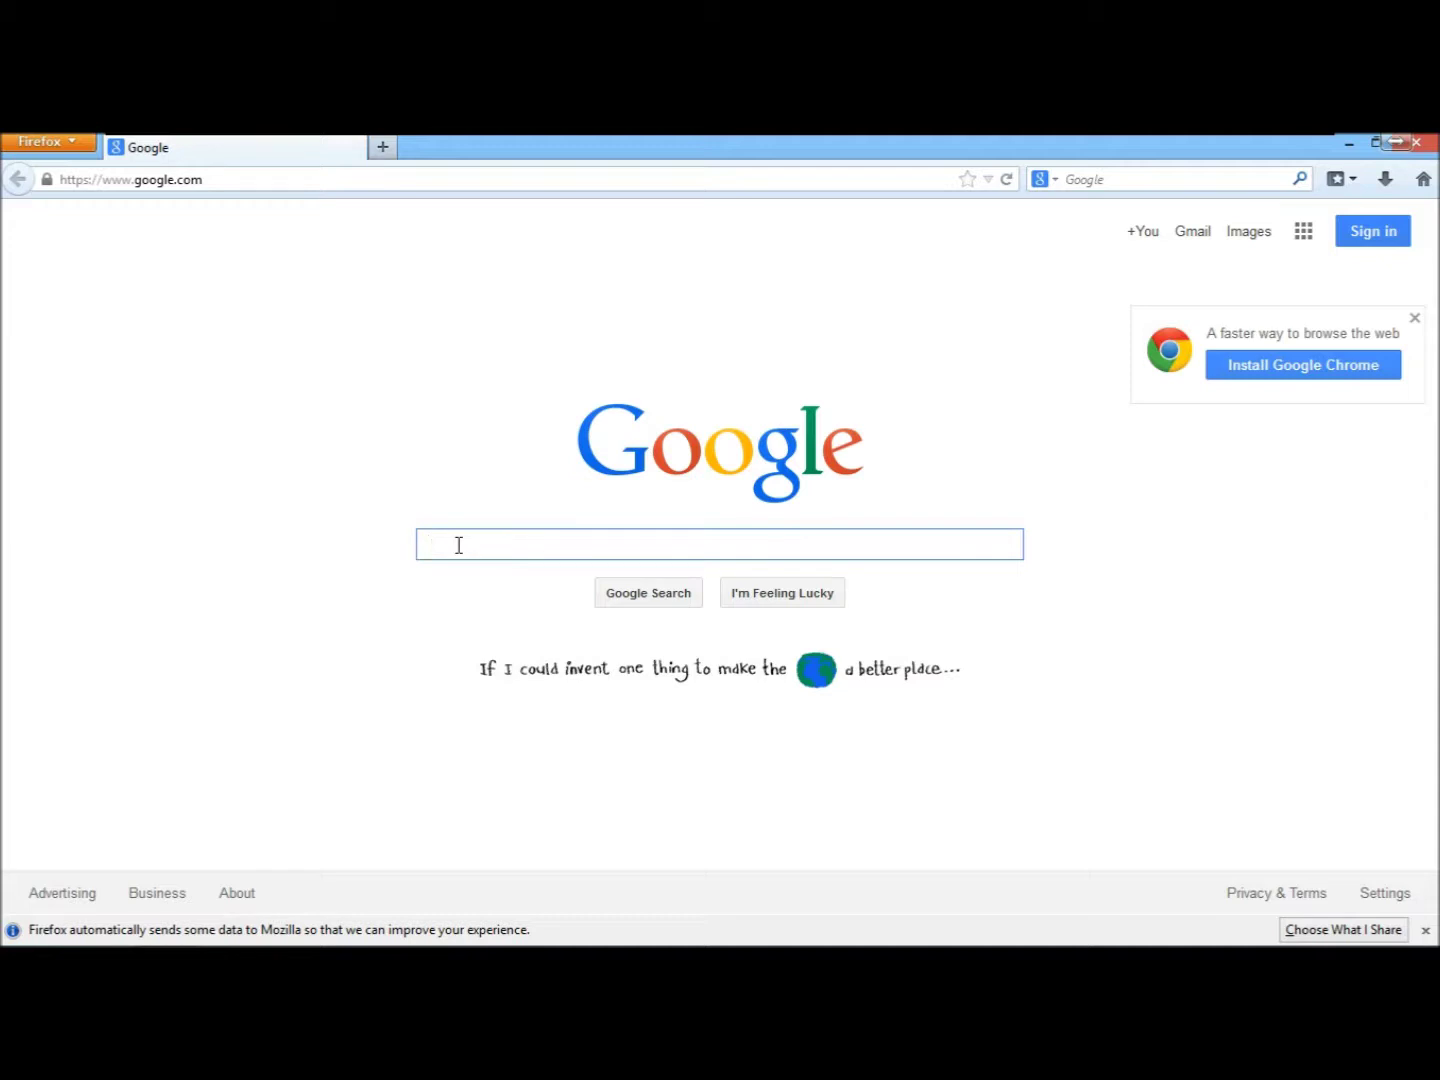
- Search Google for 'ninite.com' and follow the top result to the Ninite site
type("ninite")
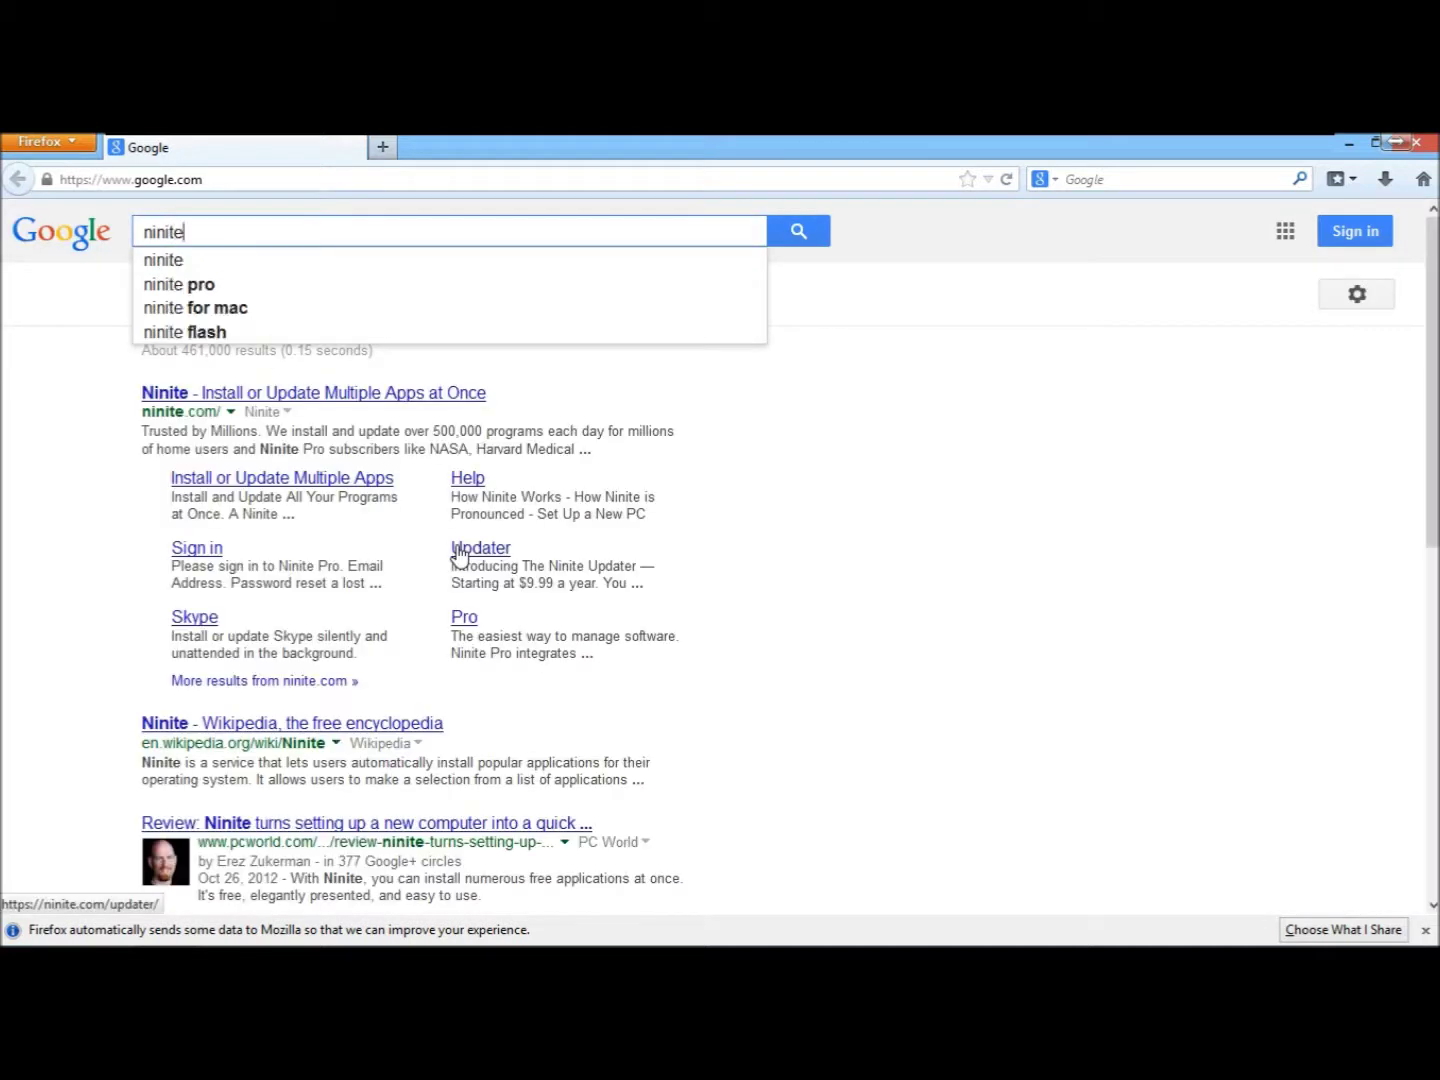
type(".com")
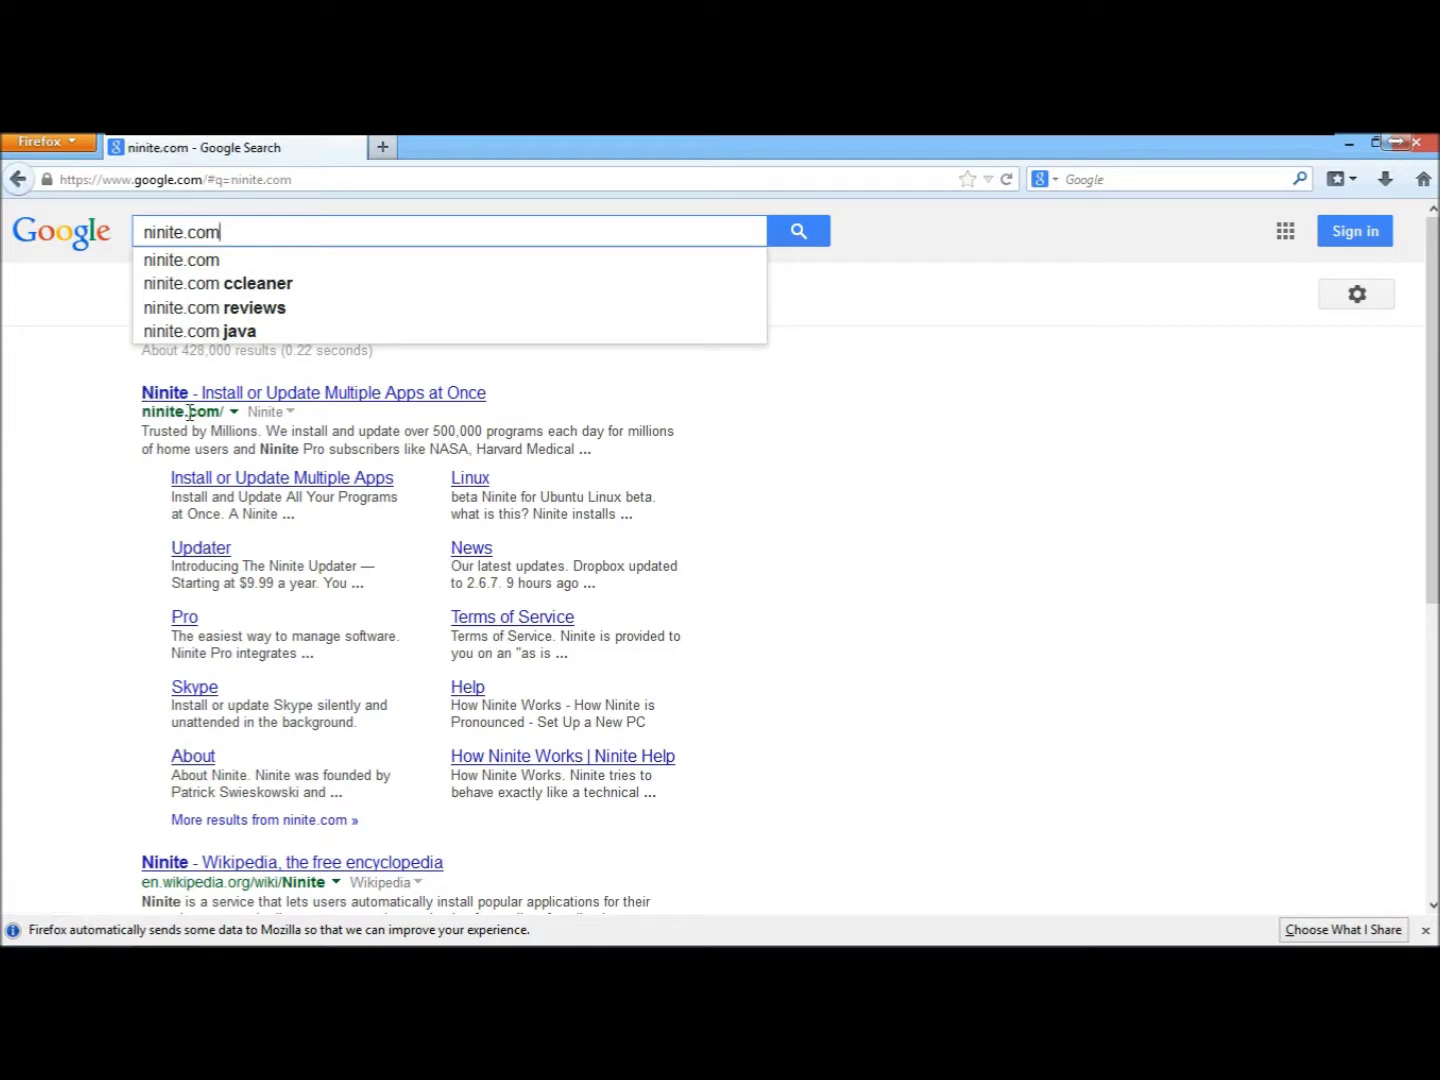
left_click(391, 402)
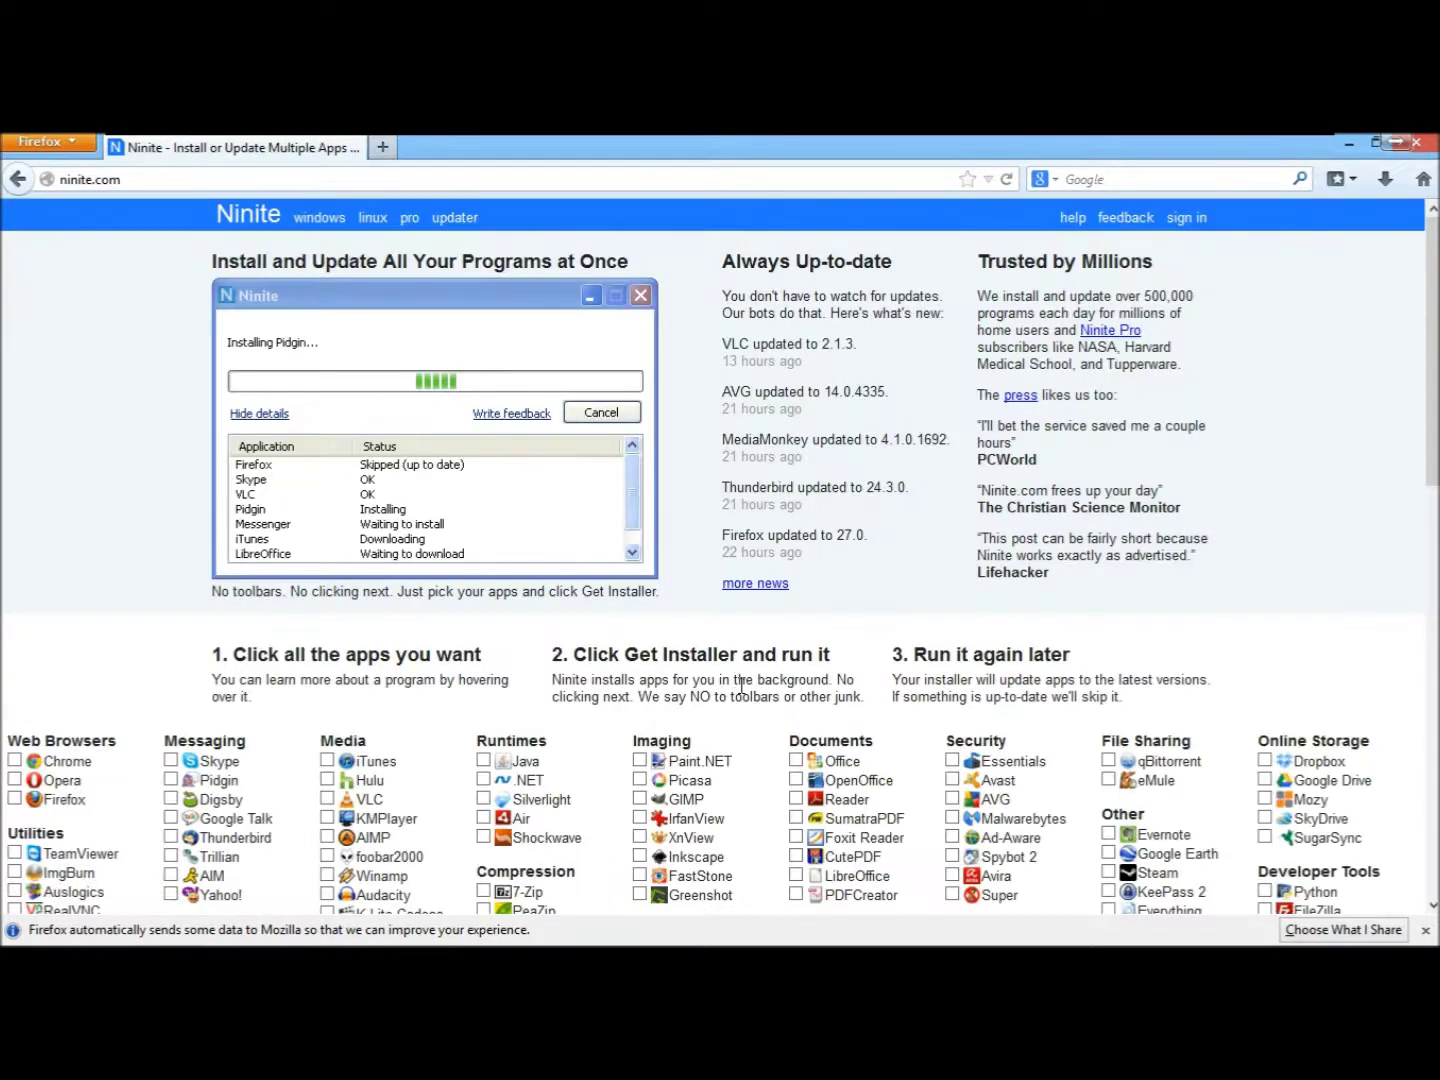
- Scroll the Ninite page down to its categorized app checklists and three-step instructions
scroll(741, 685, "down", 4)
scroll(733, 685, "up", 2)
scroll(700, 660, "up", 2)
scroll(435, 590, "down", 2)
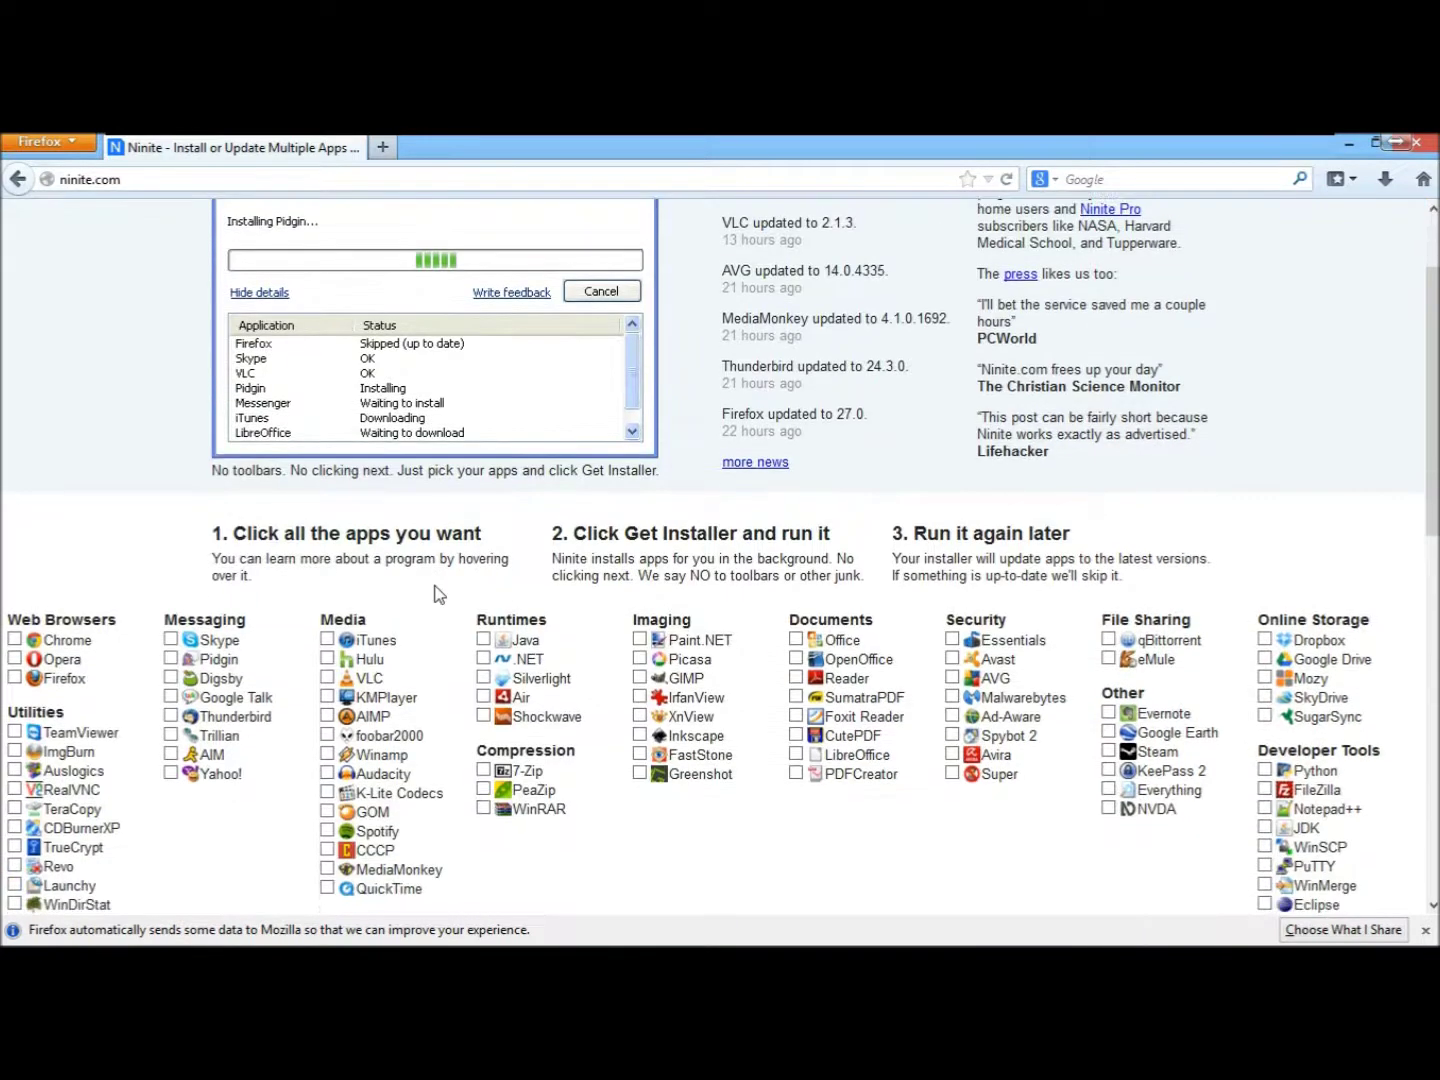
scroll(435, 590, "down", 2)
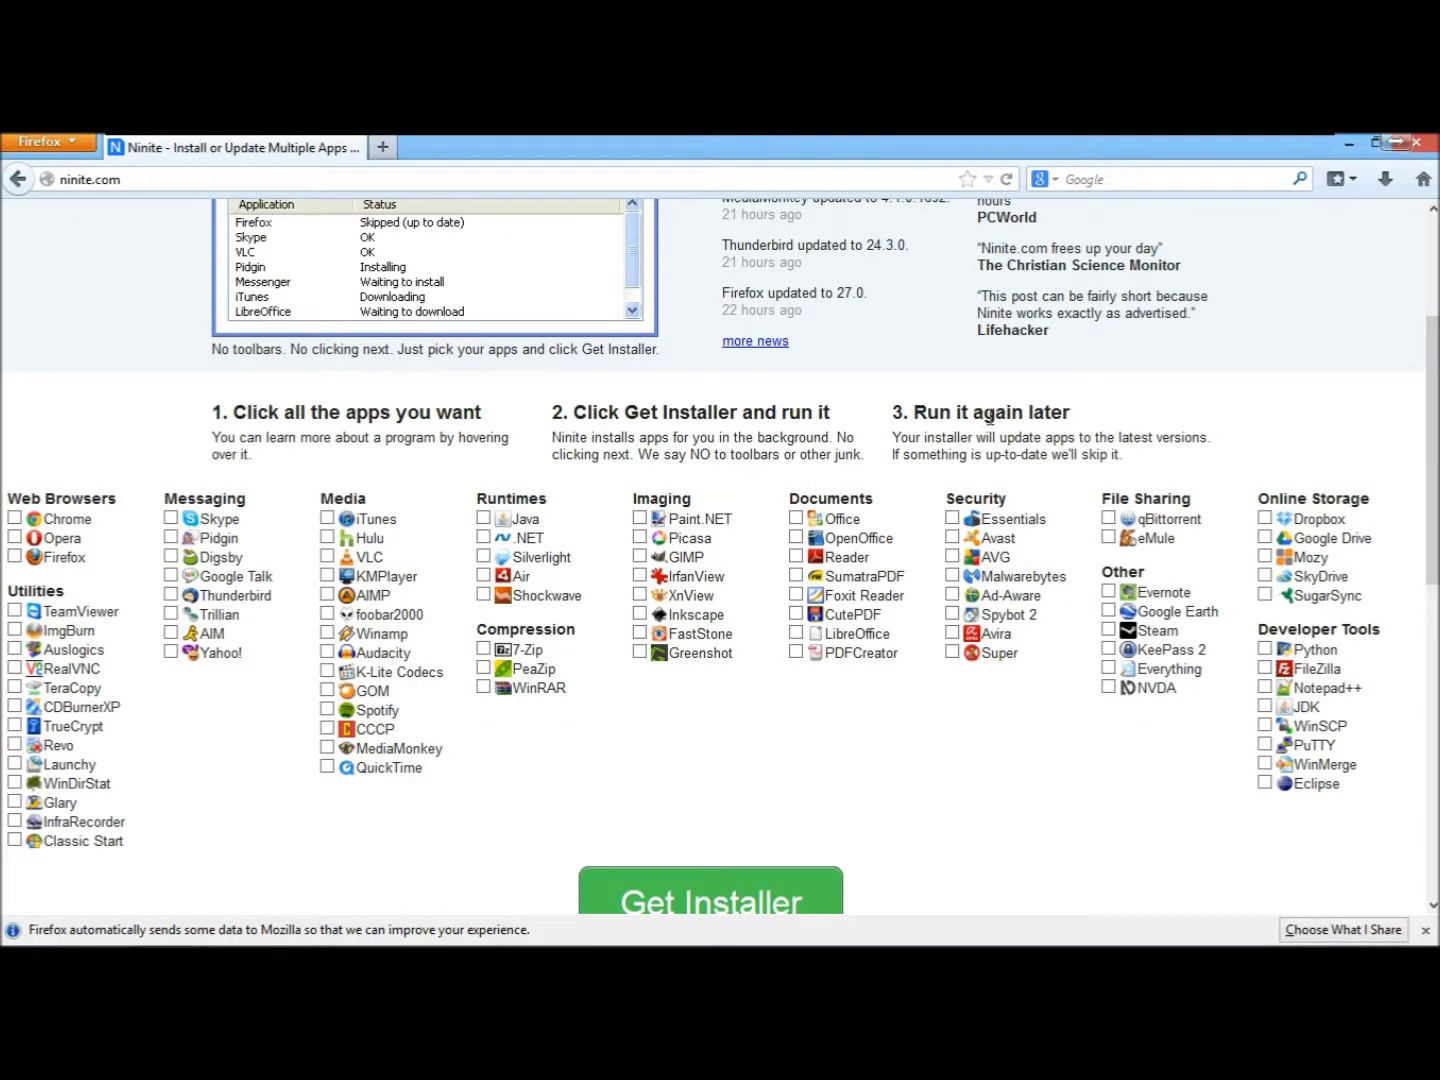
scroll(230, 755, "down", 2)
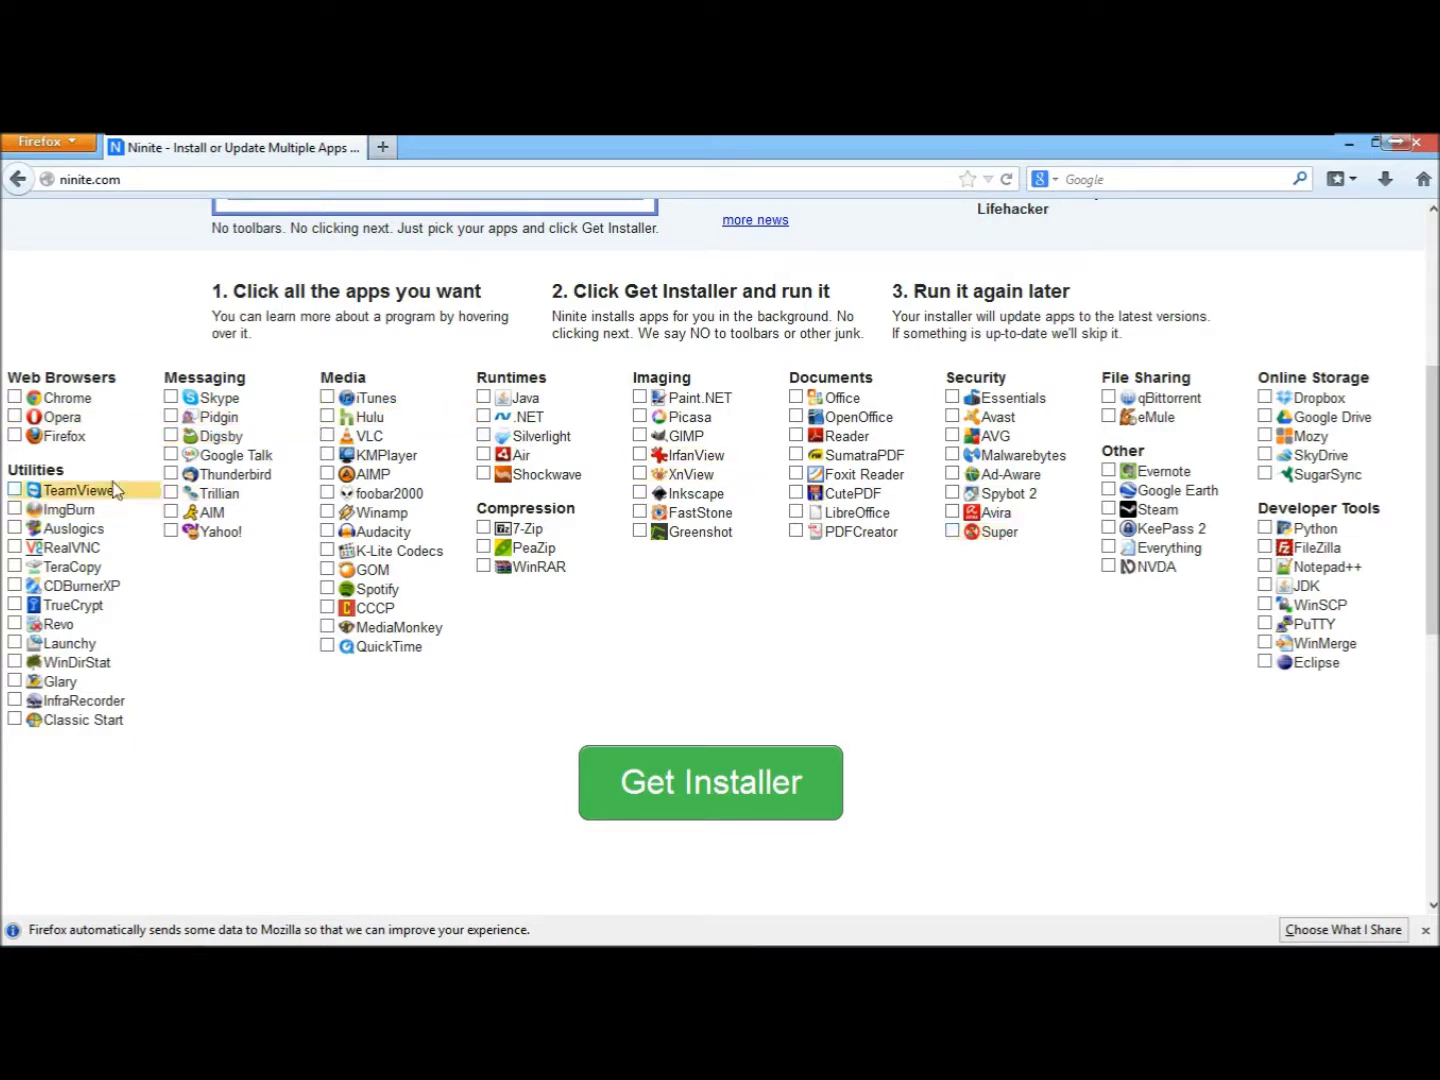
- Check TeamViewer, ImgBurn, Hulu and K-Lite Codecs, then request the custom installer
left_click(14, 490)
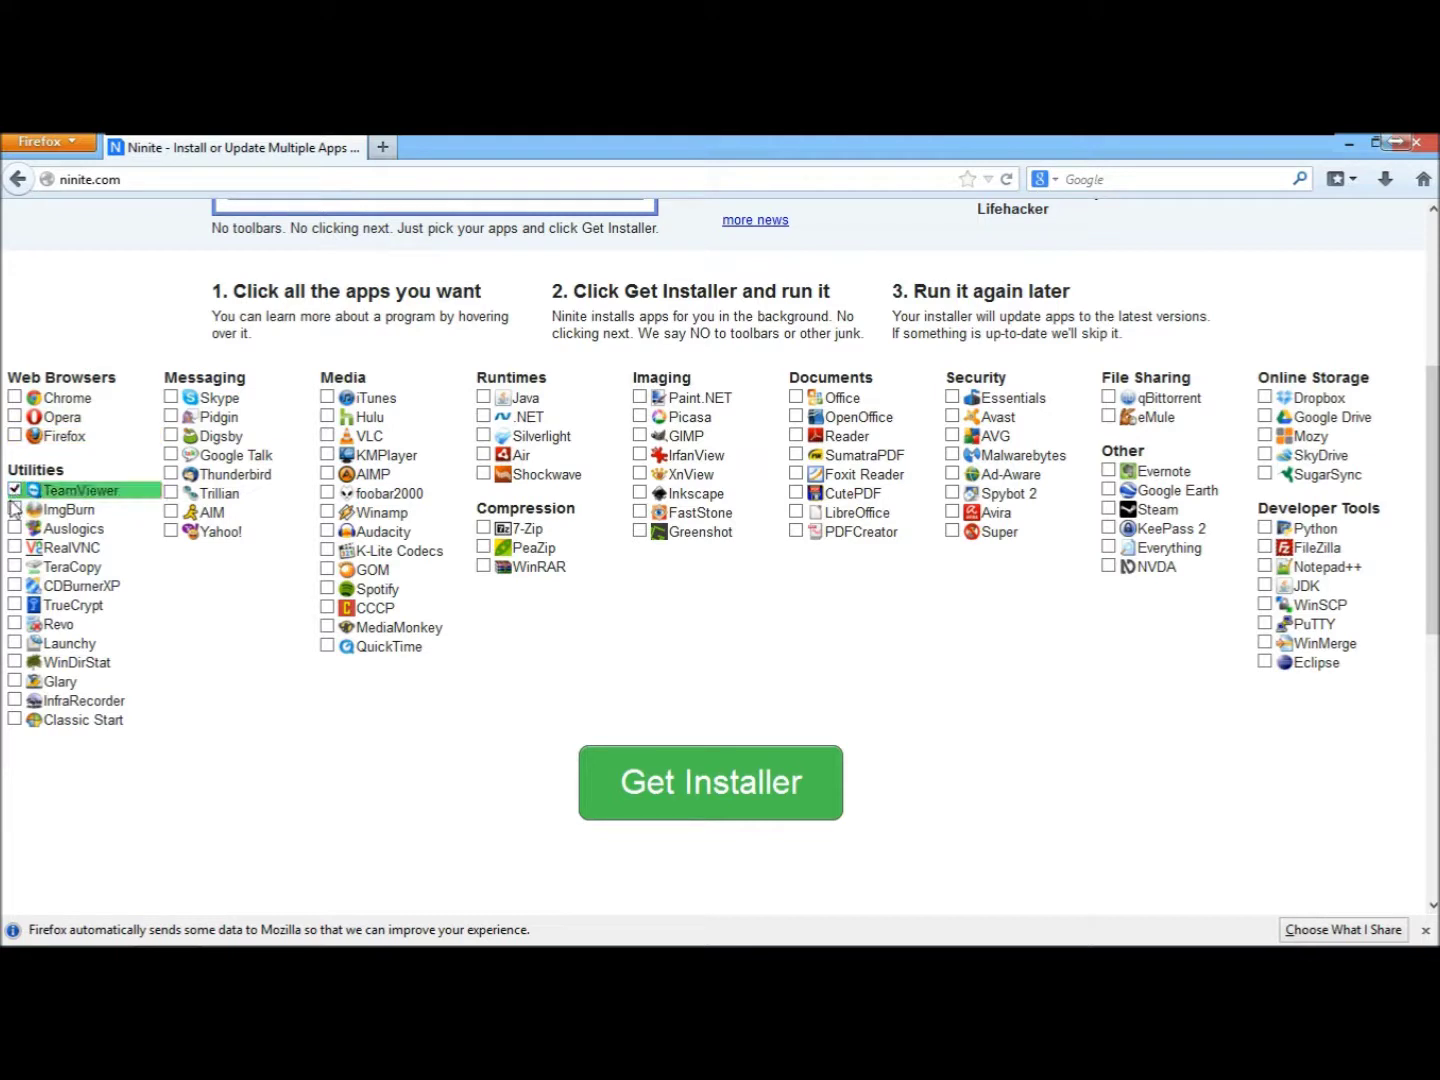
left_click(14, 509)
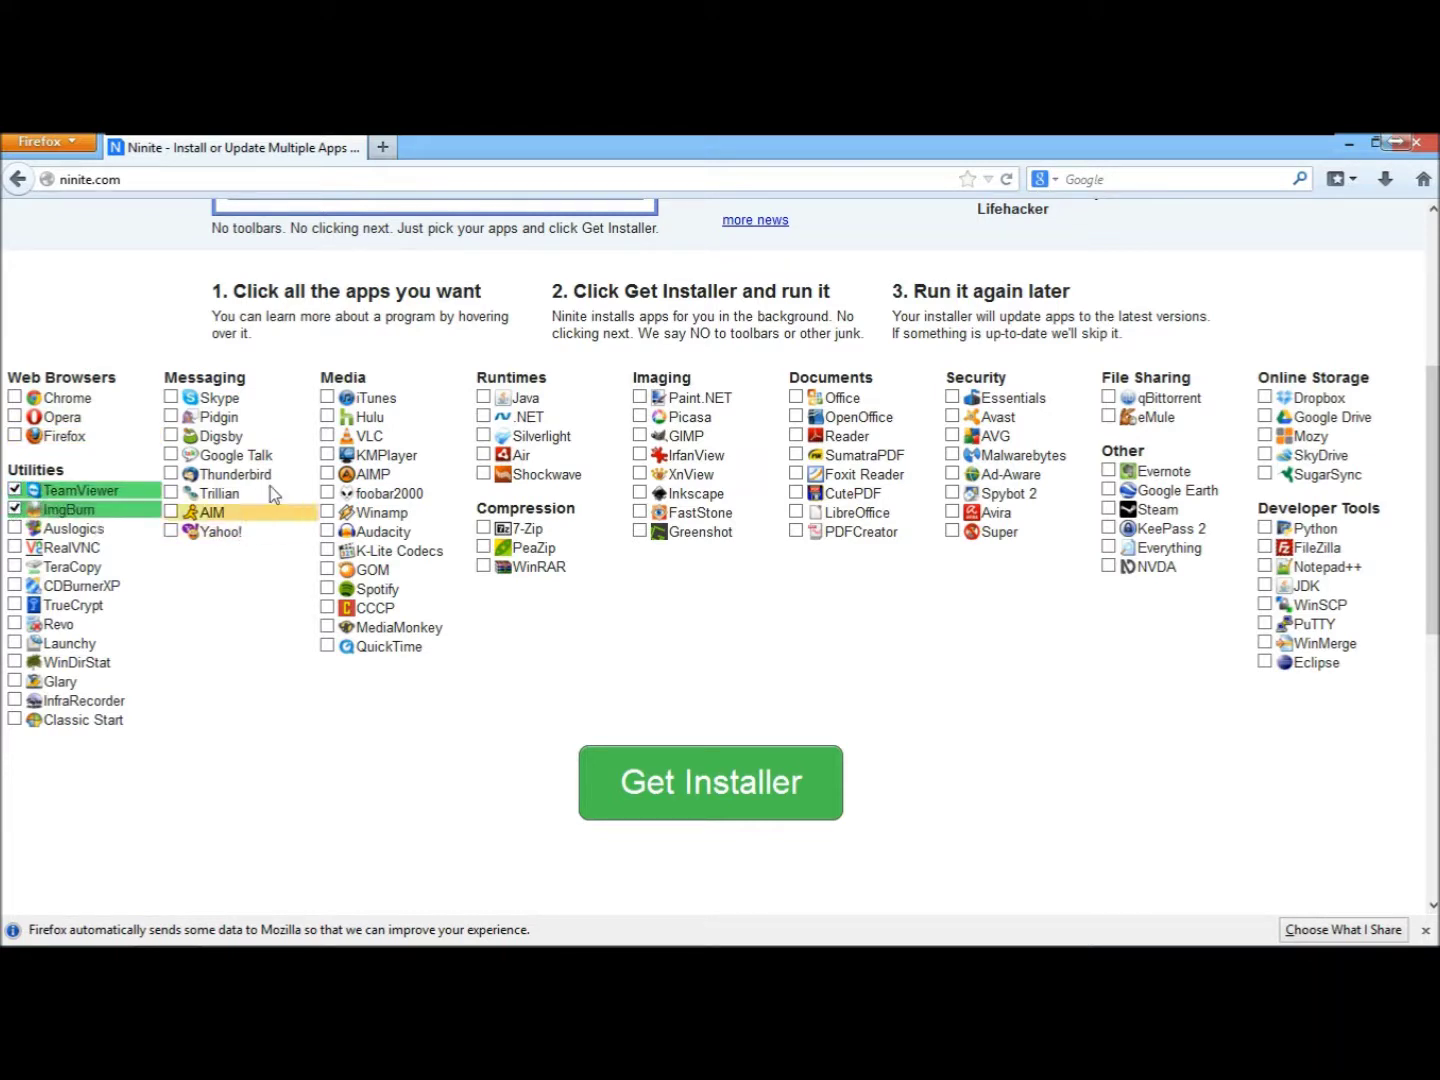
left_click(329, 420)
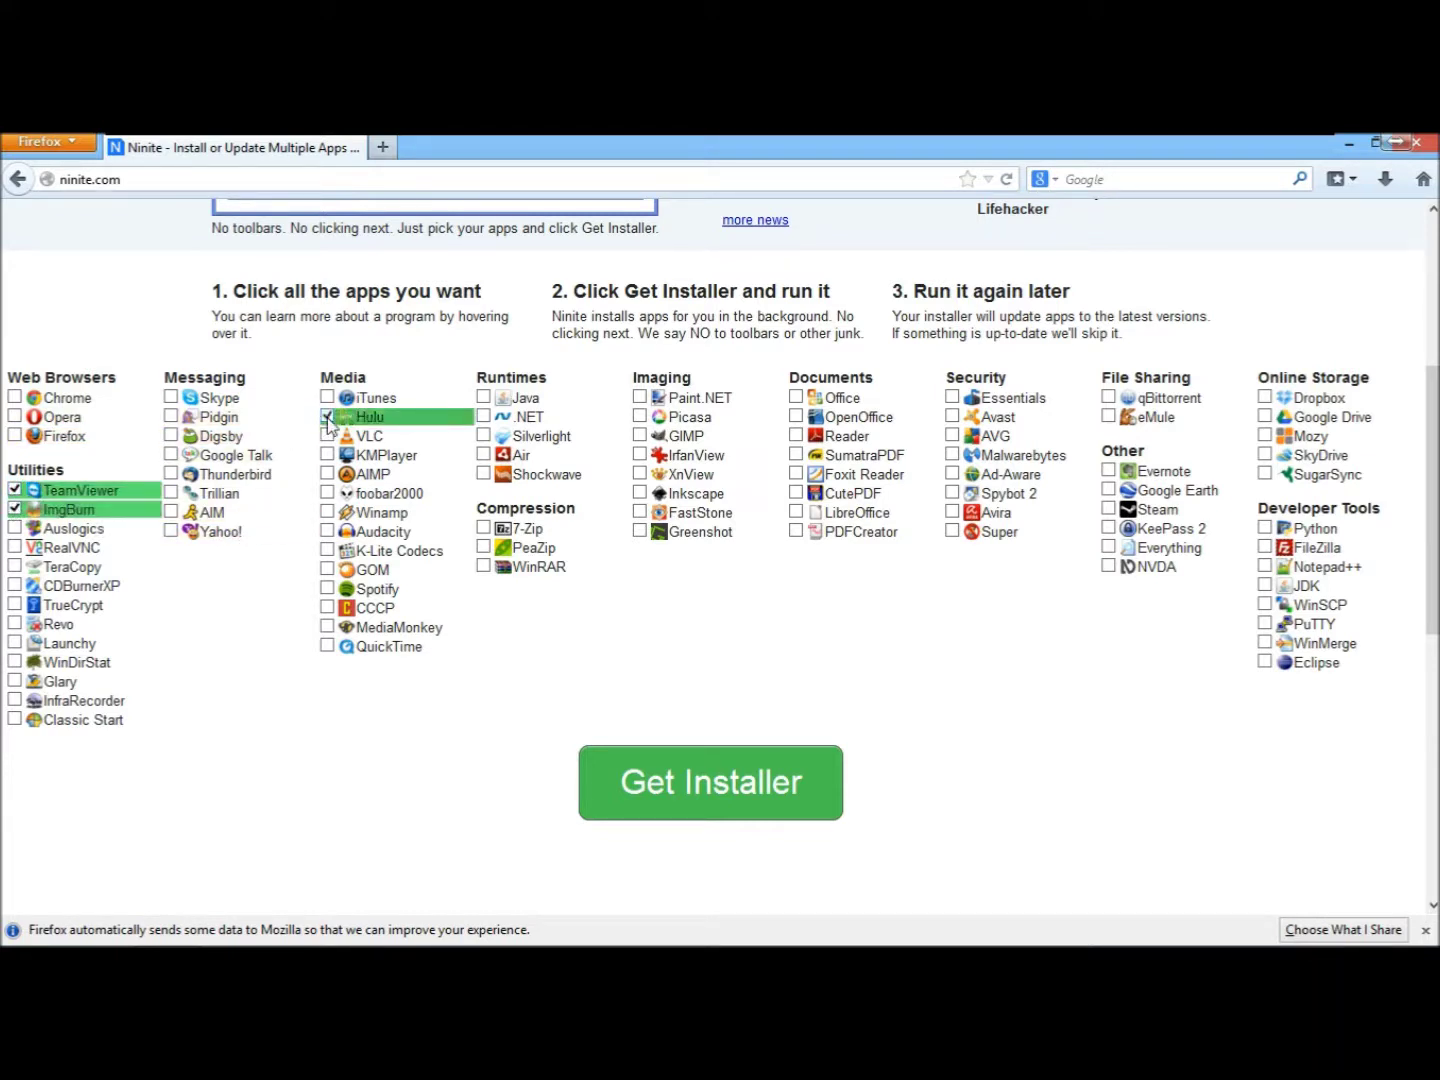
left_click(330, 551)
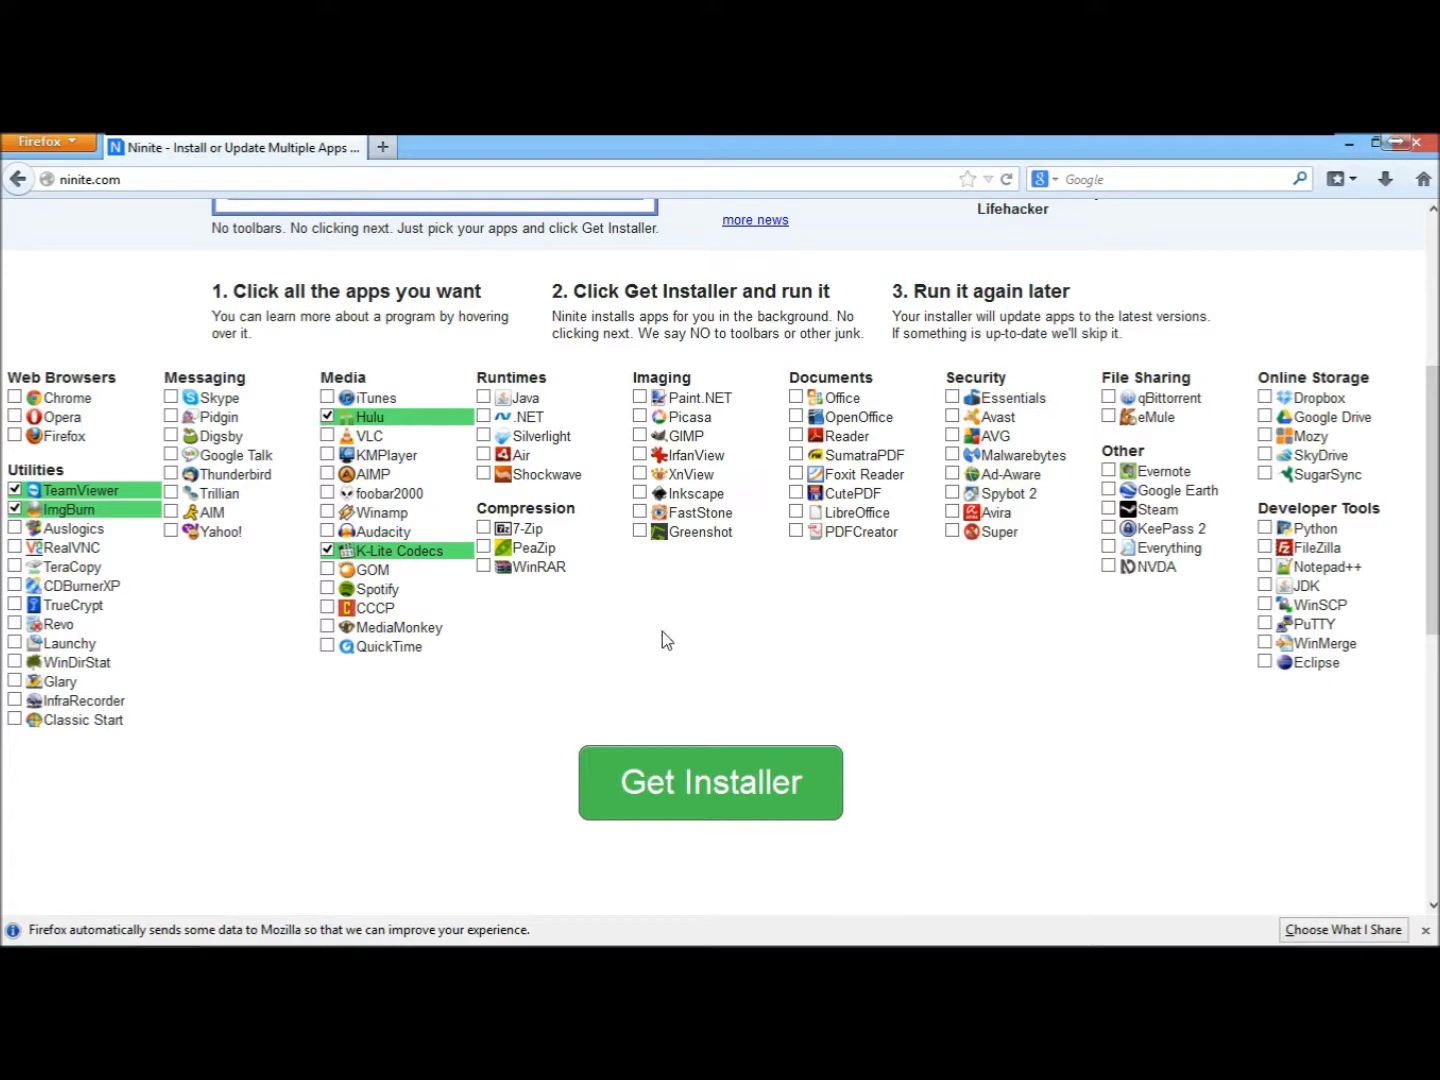
left_click(659, 787)
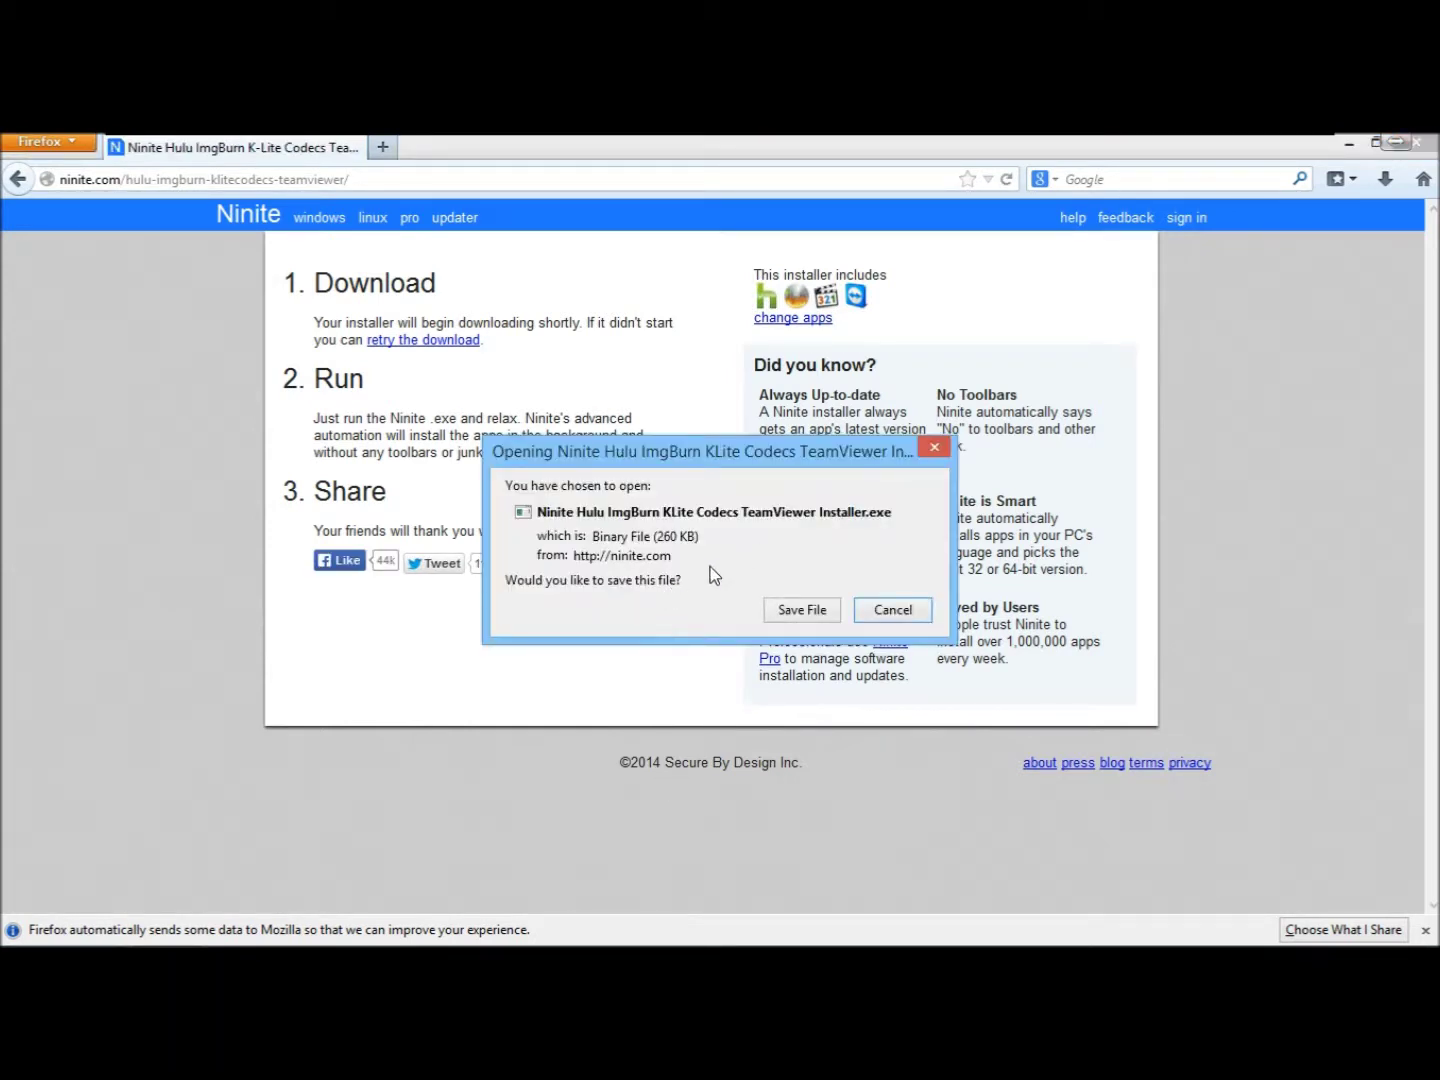
- Save the Ninite installer .exe and launch it from the Firefox downloads panel, allowing it to run
left_click(800, 612)
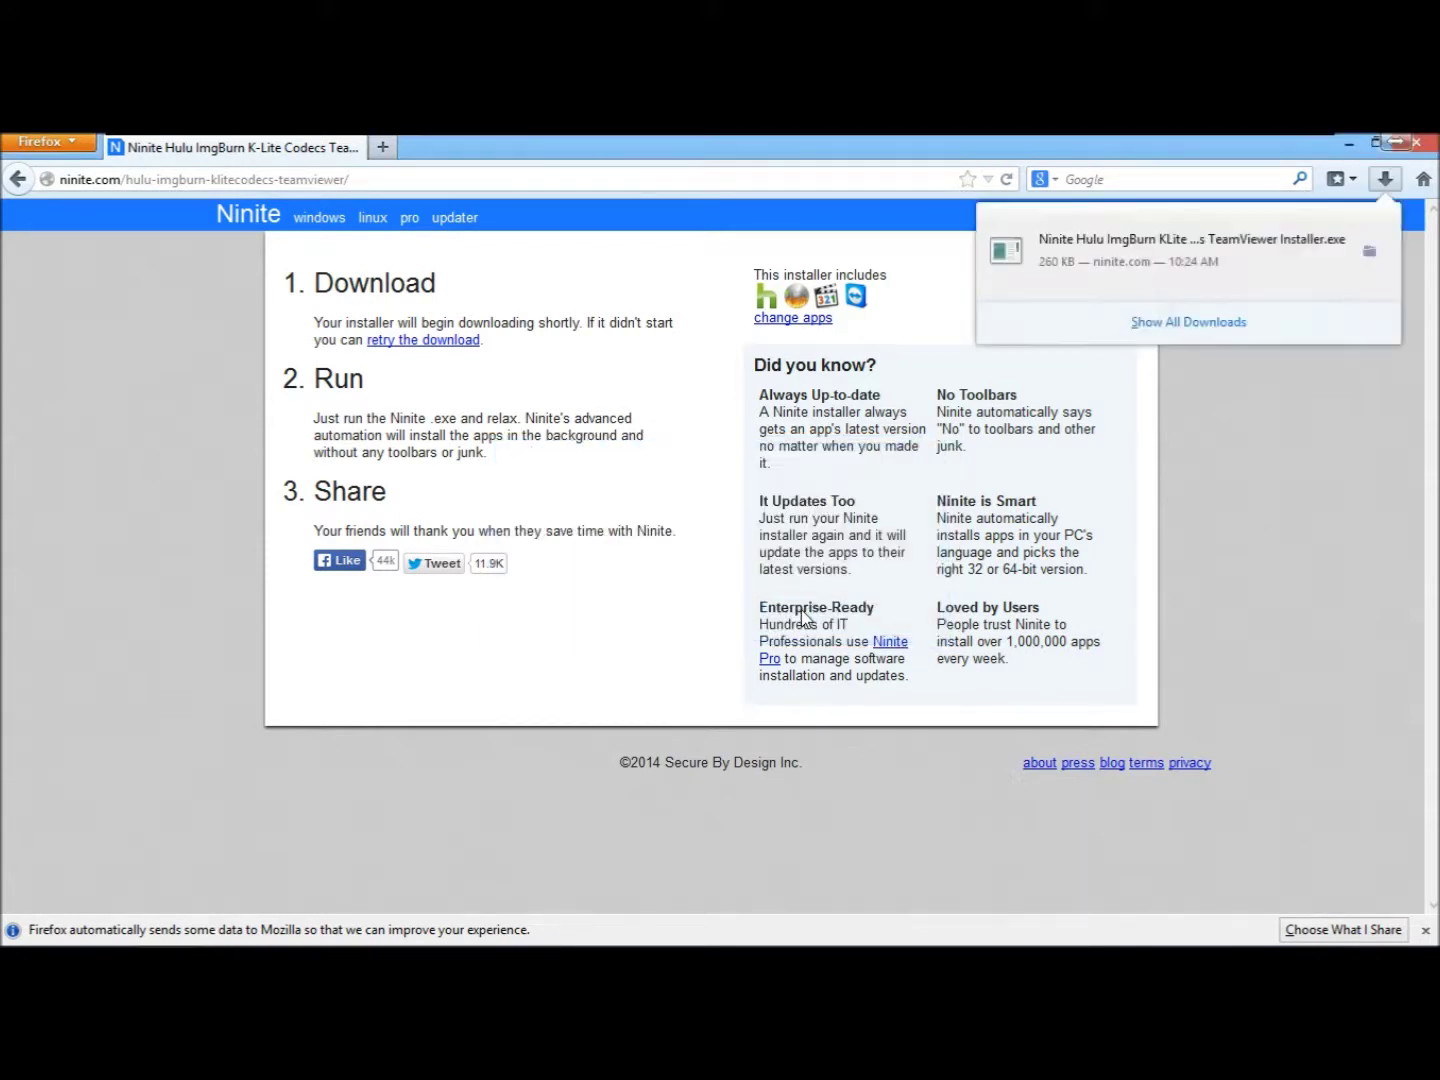
left_click(1099, 260)
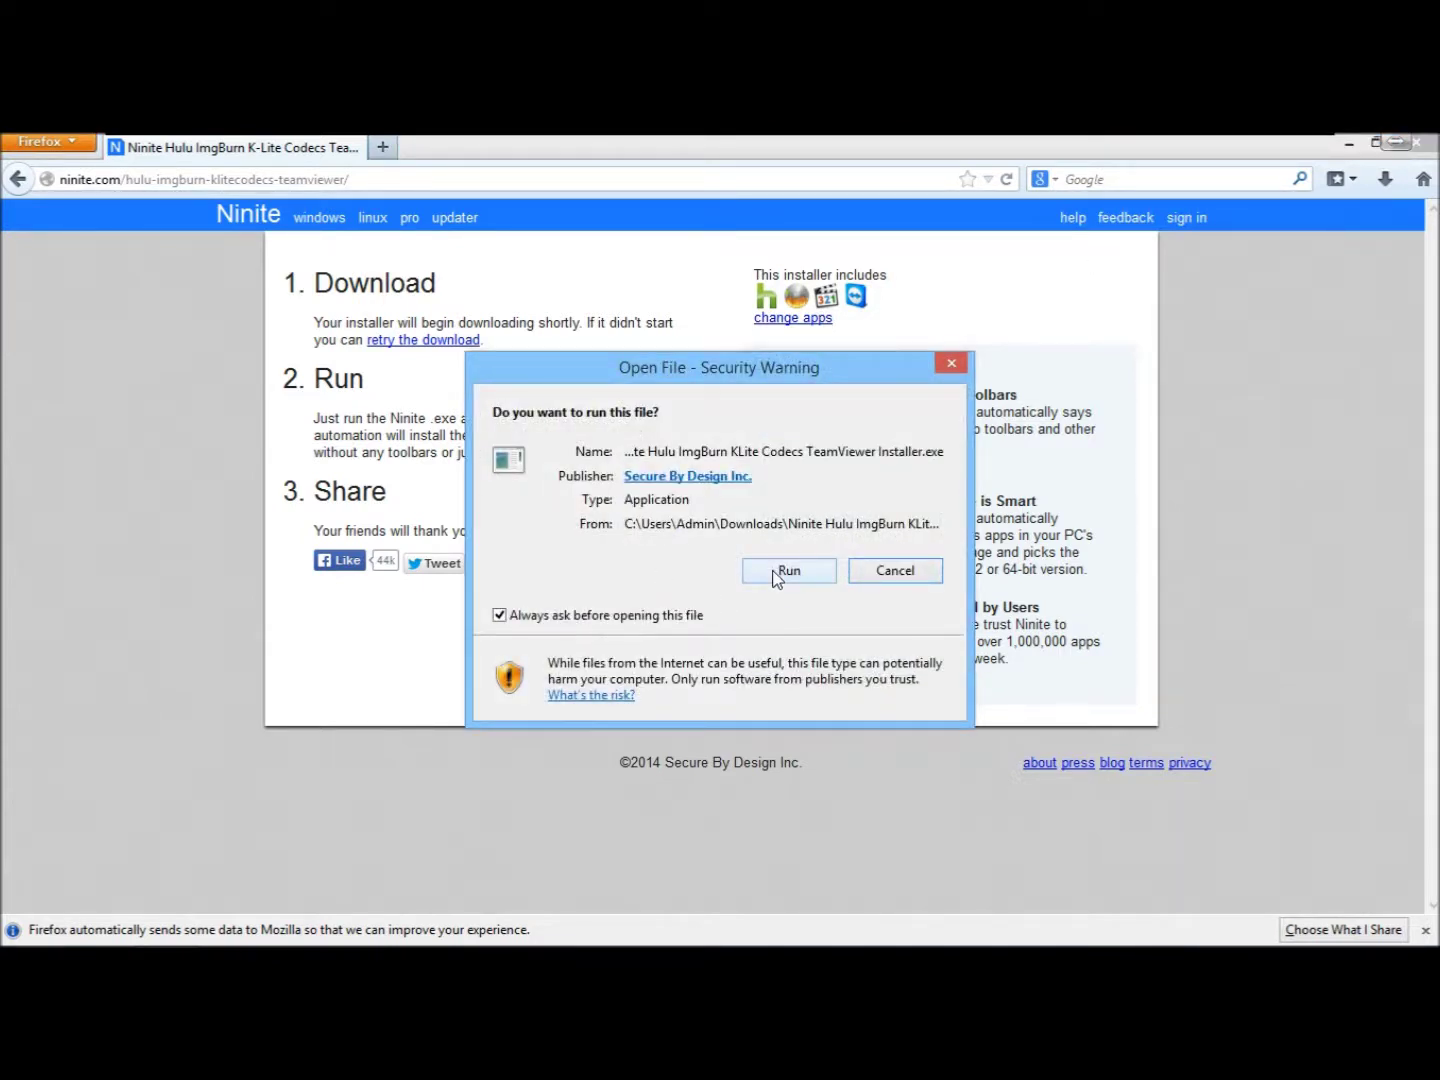
left_click(777, 574)
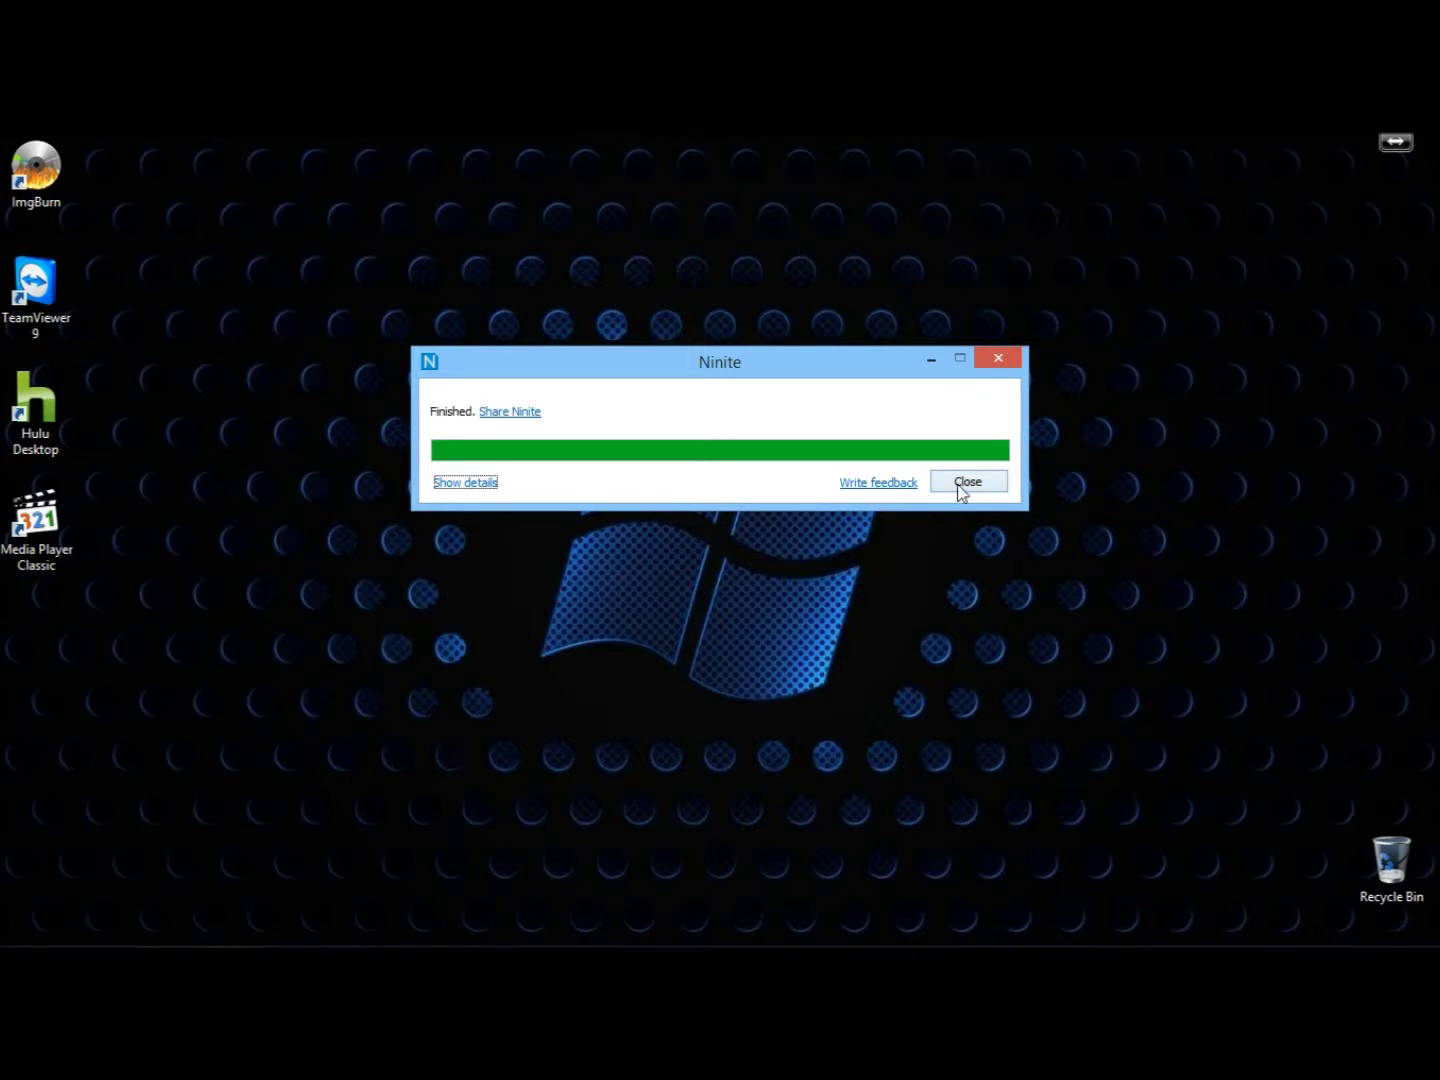
- Close the Ninite installer window once it reports Finished
left_click(959, 484)
- Back in Firefox, open the Ninite for Linux page and scroll through its app catalog
left_click(166, 938)
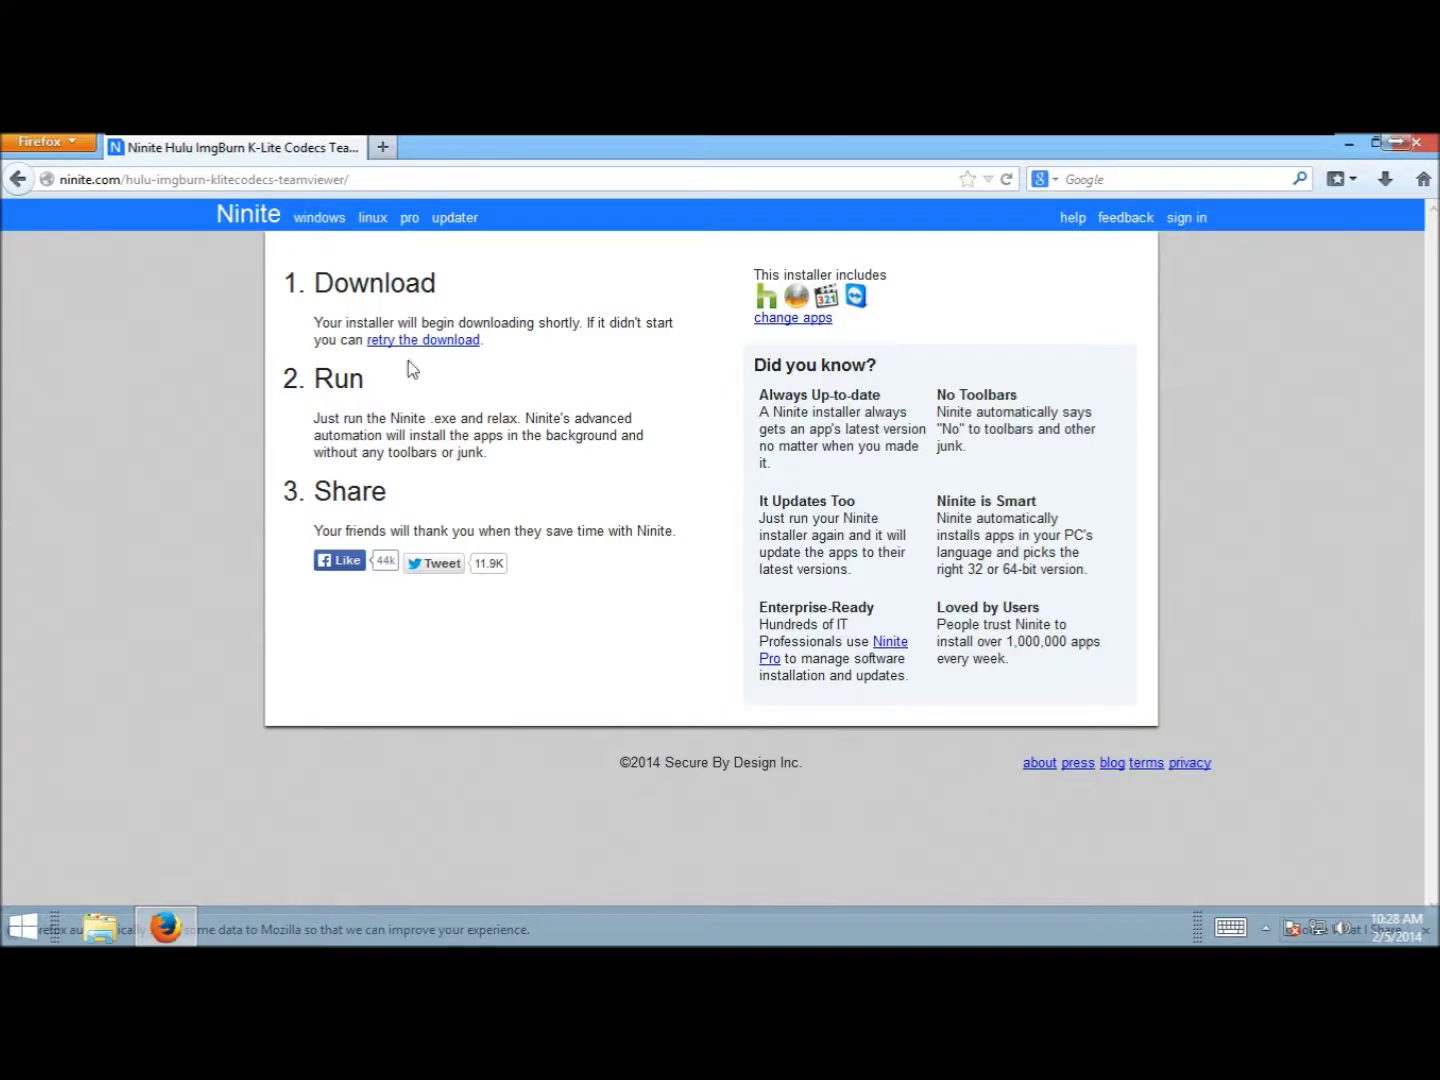
left_click(18, 179)
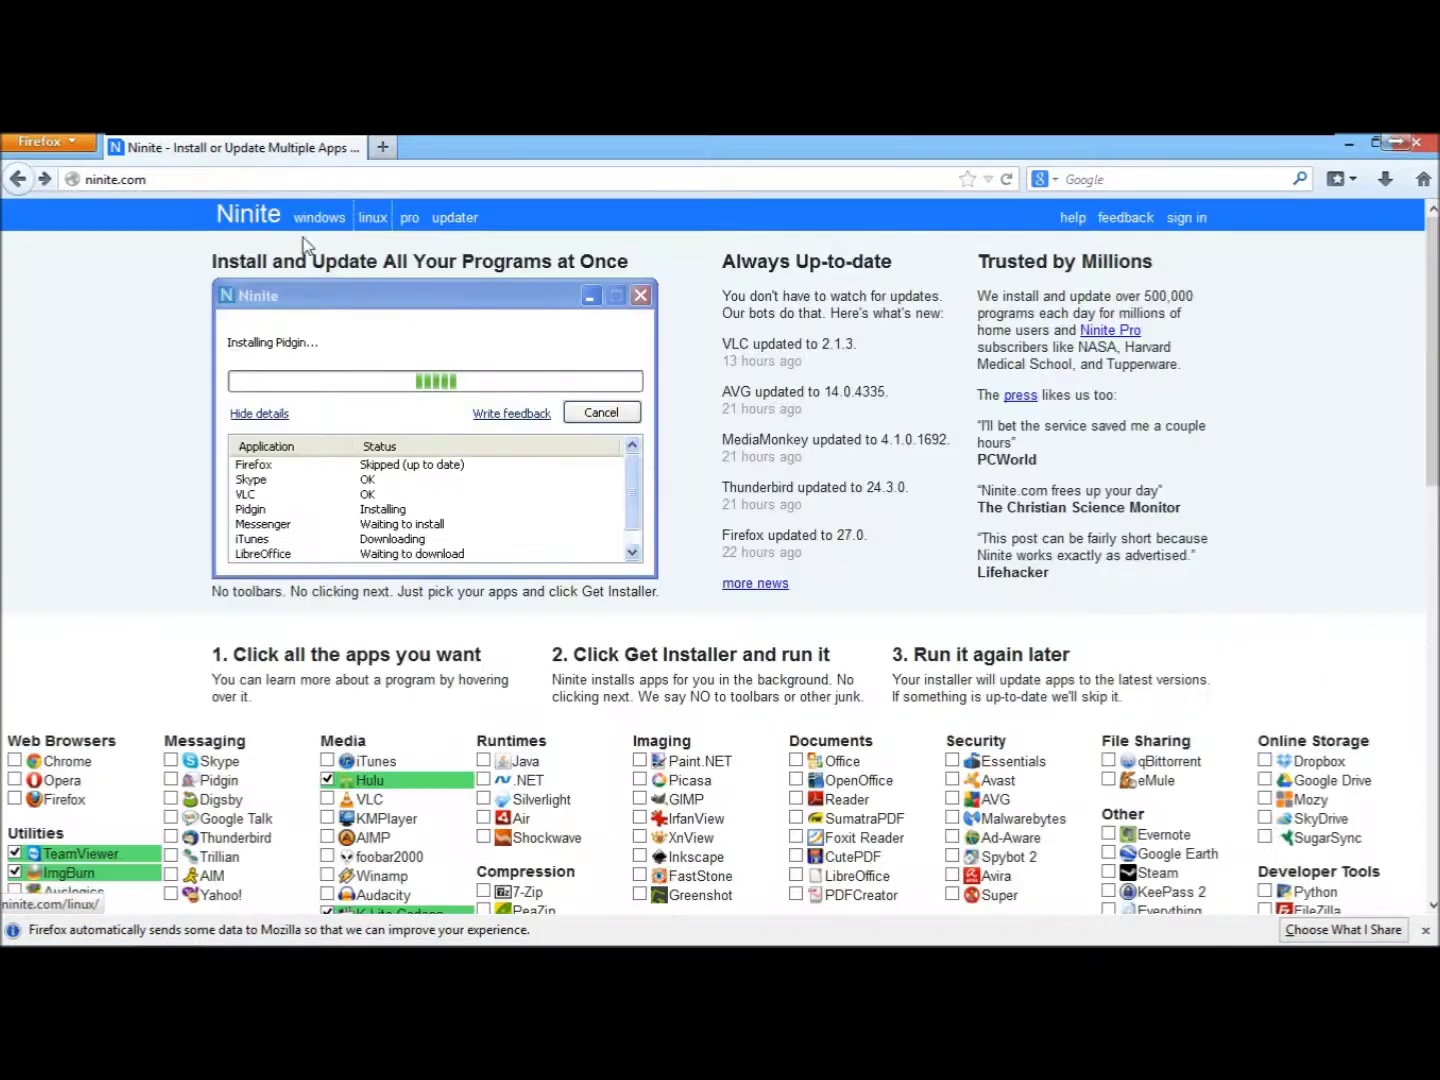
left_click(372, 219)
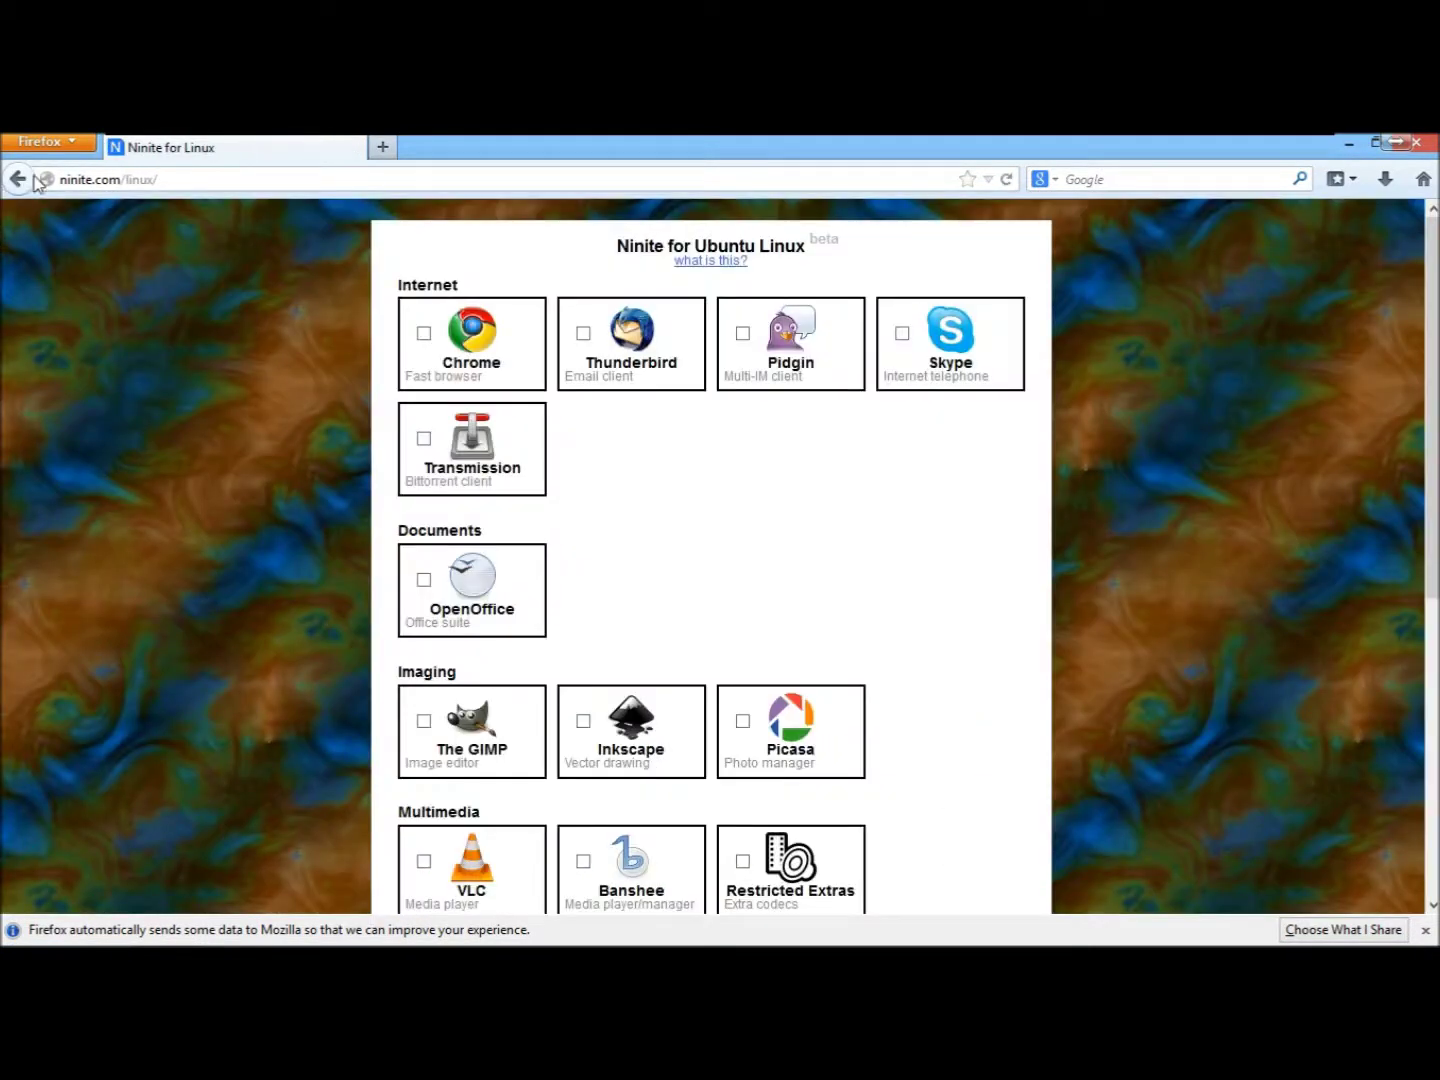
scroll(950, 549, "down", 5)
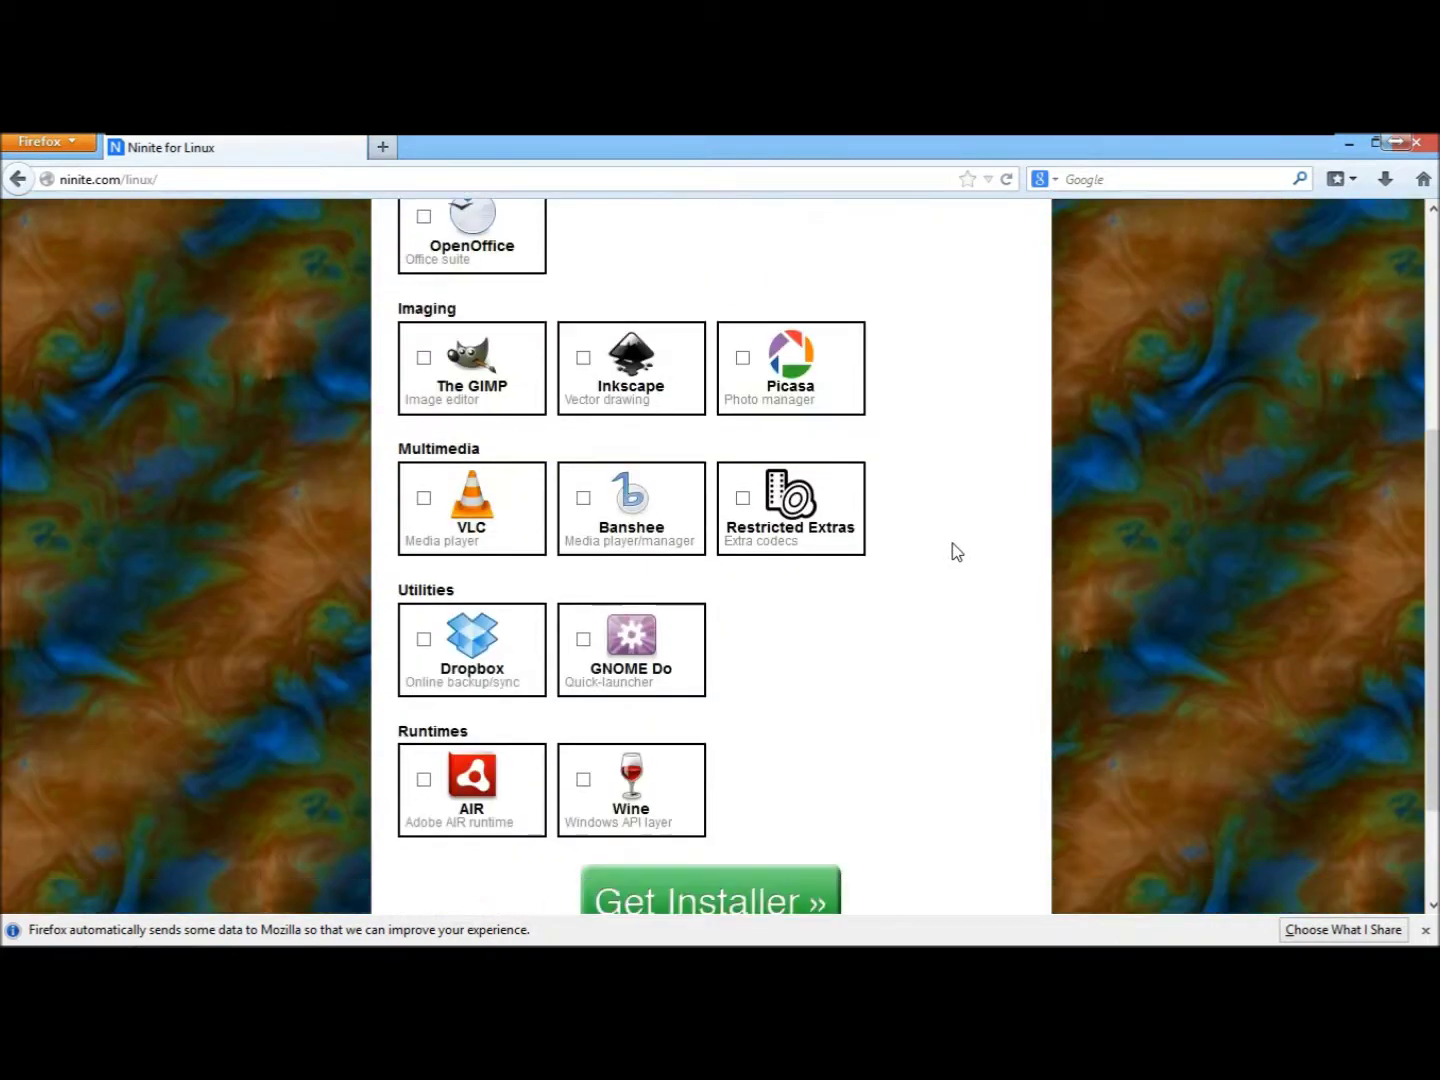
scroll(956, 551, "down", 2)
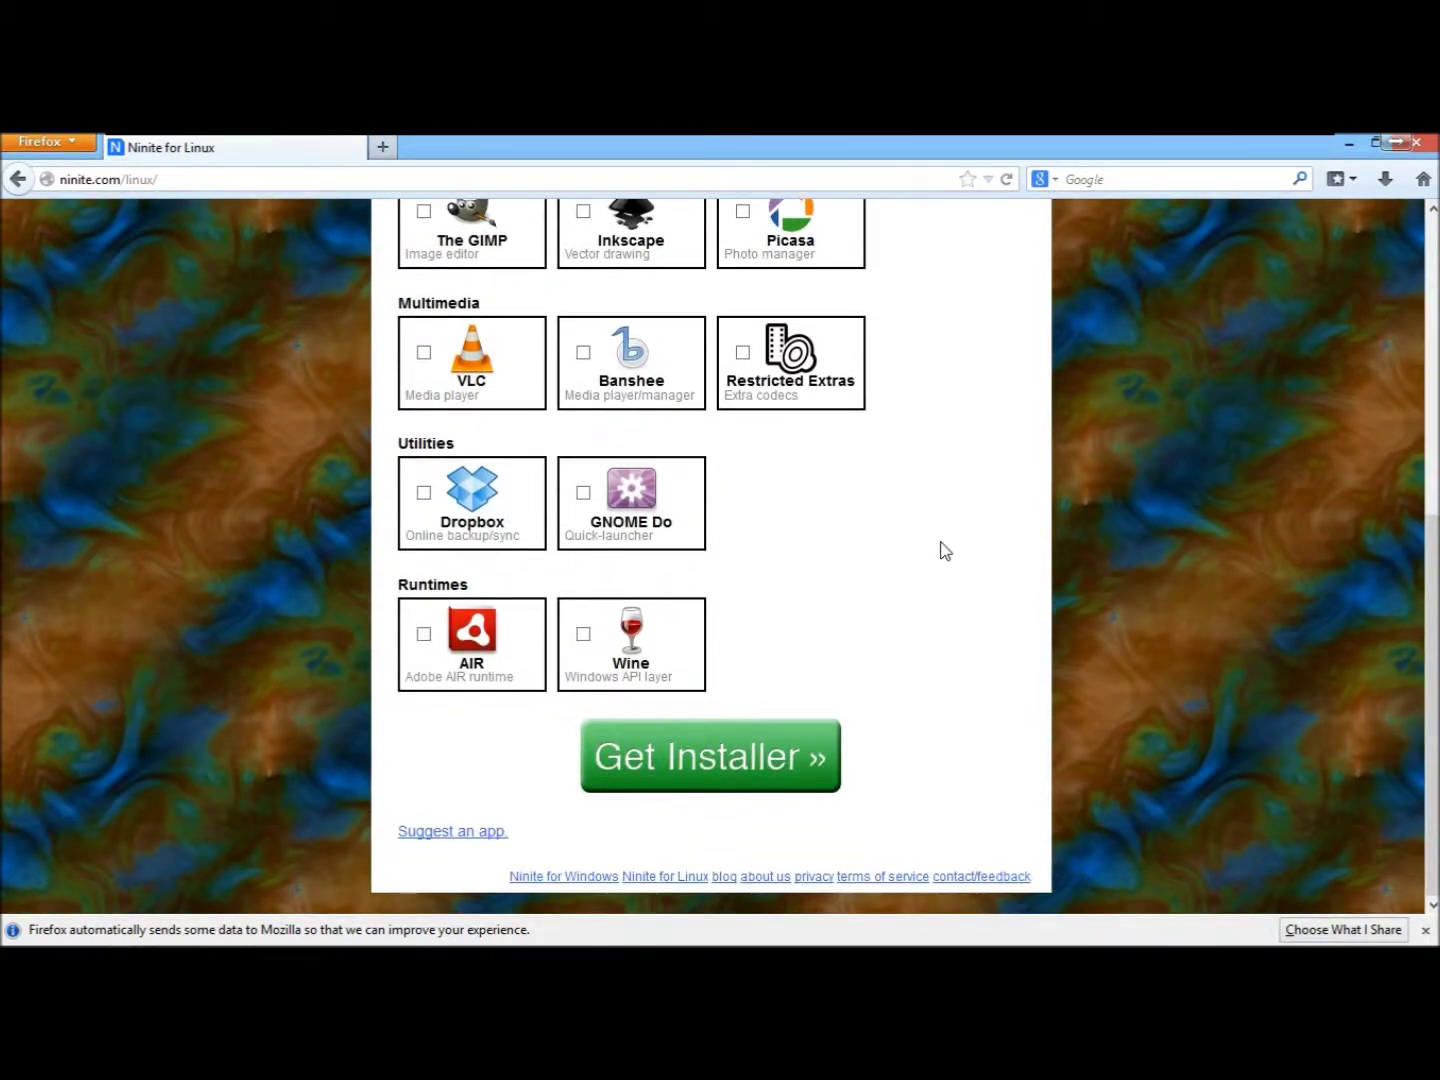
scroll(945, 550, "up", 2)
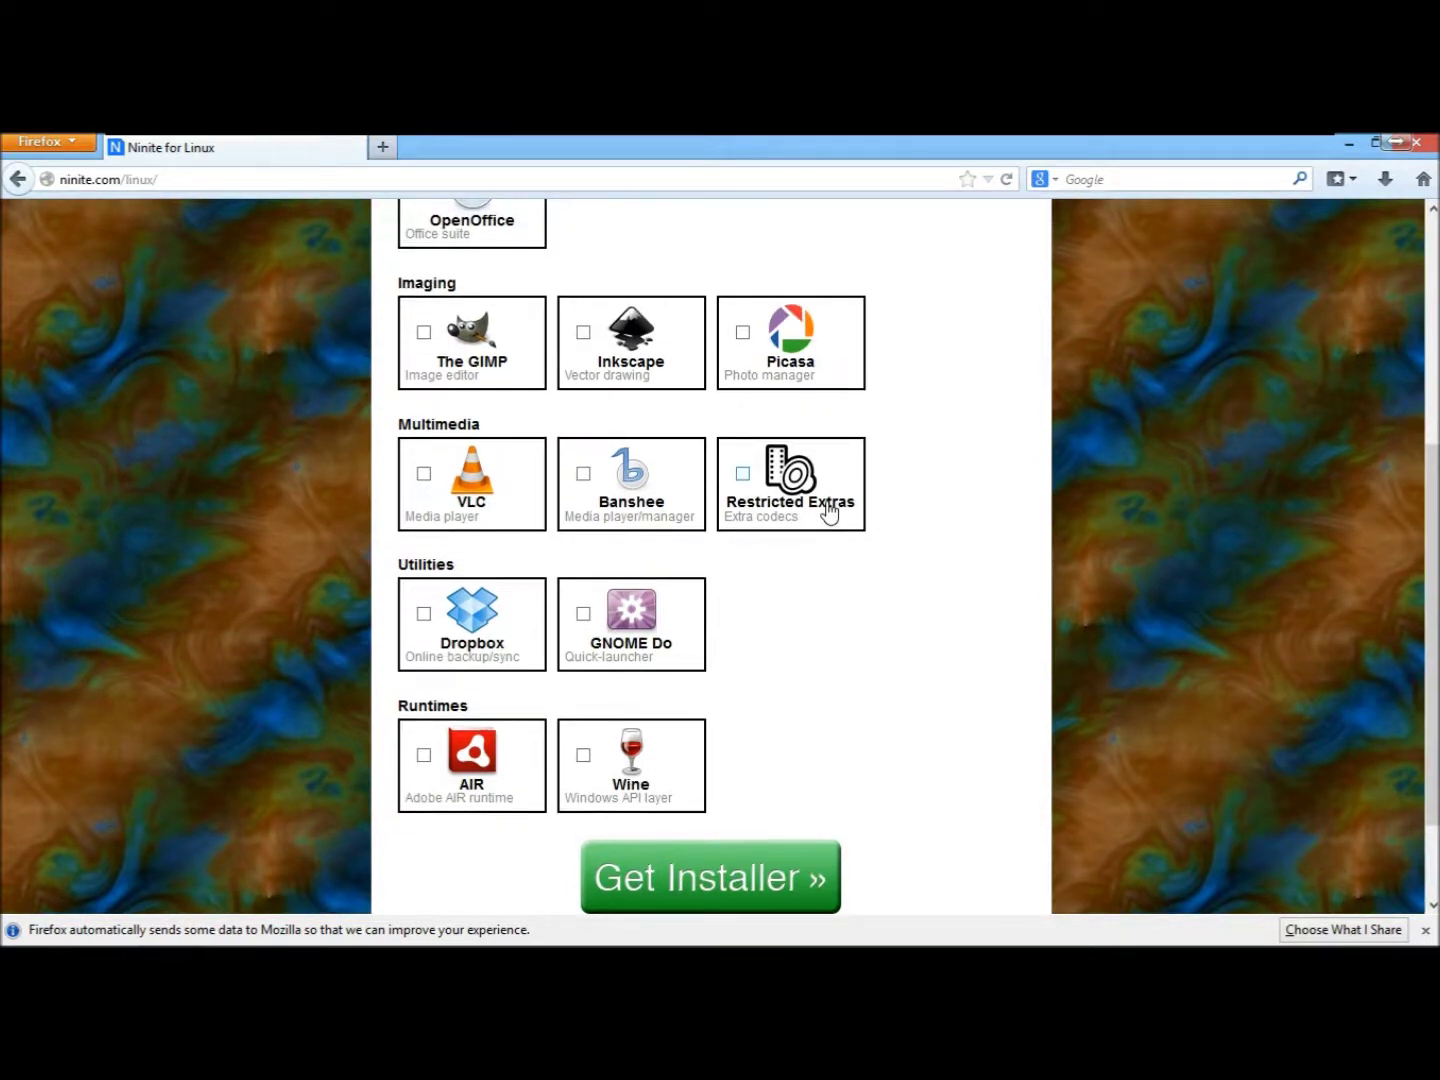
scroll(880, 490, "up", 6)
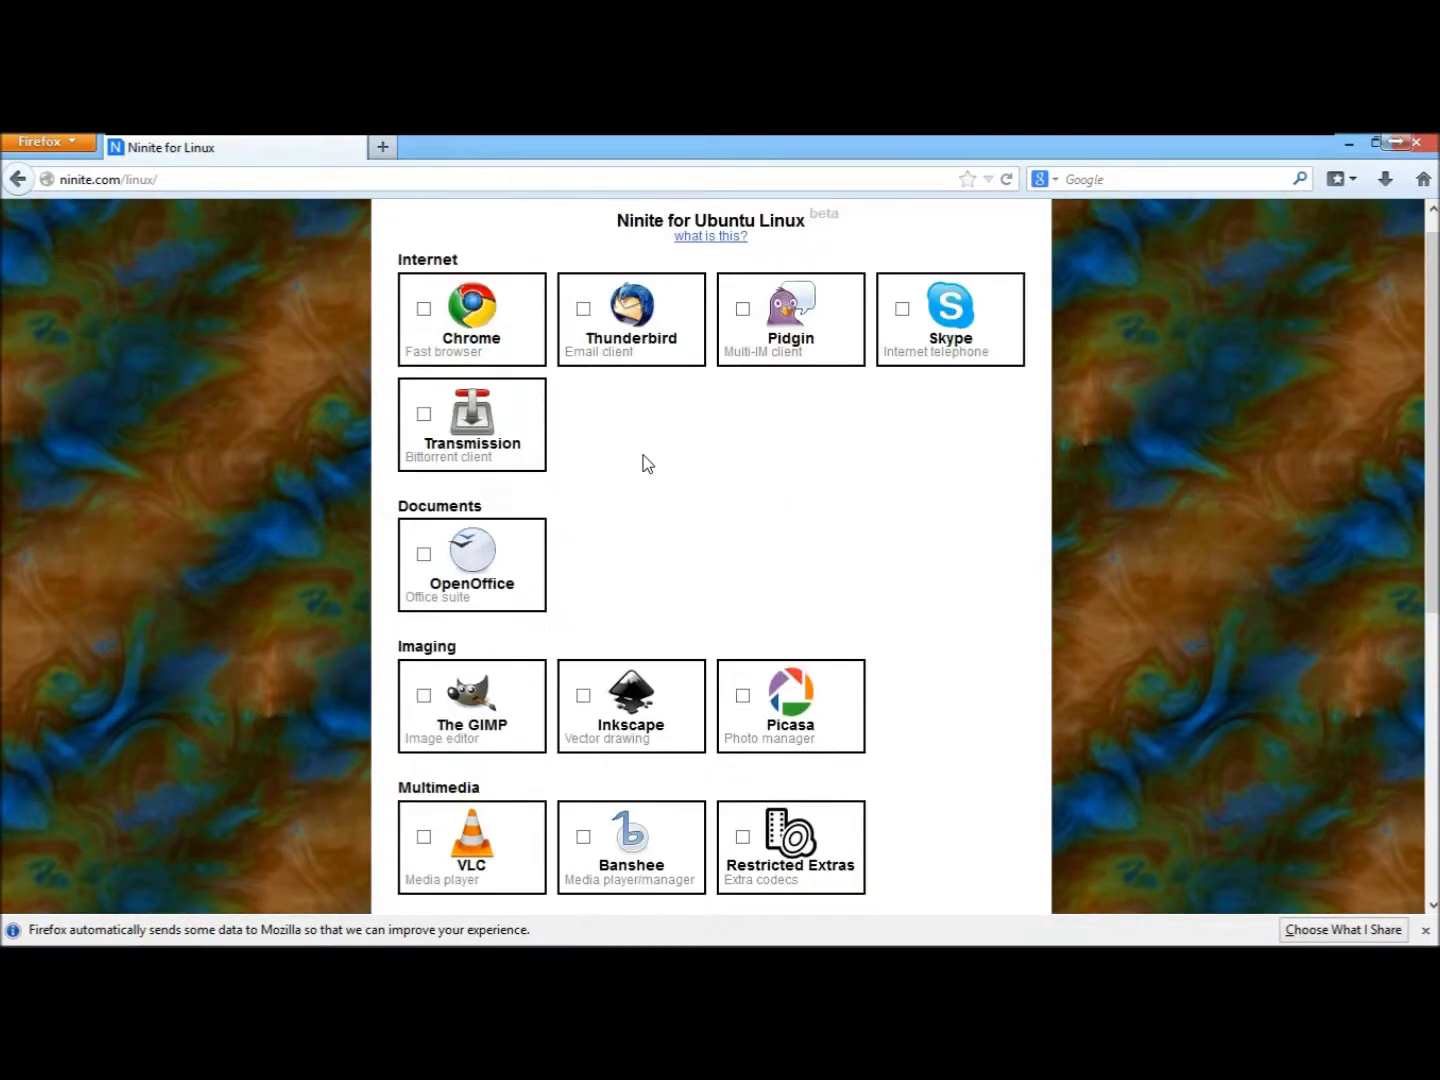
scroll(771, 498, "up", 1)
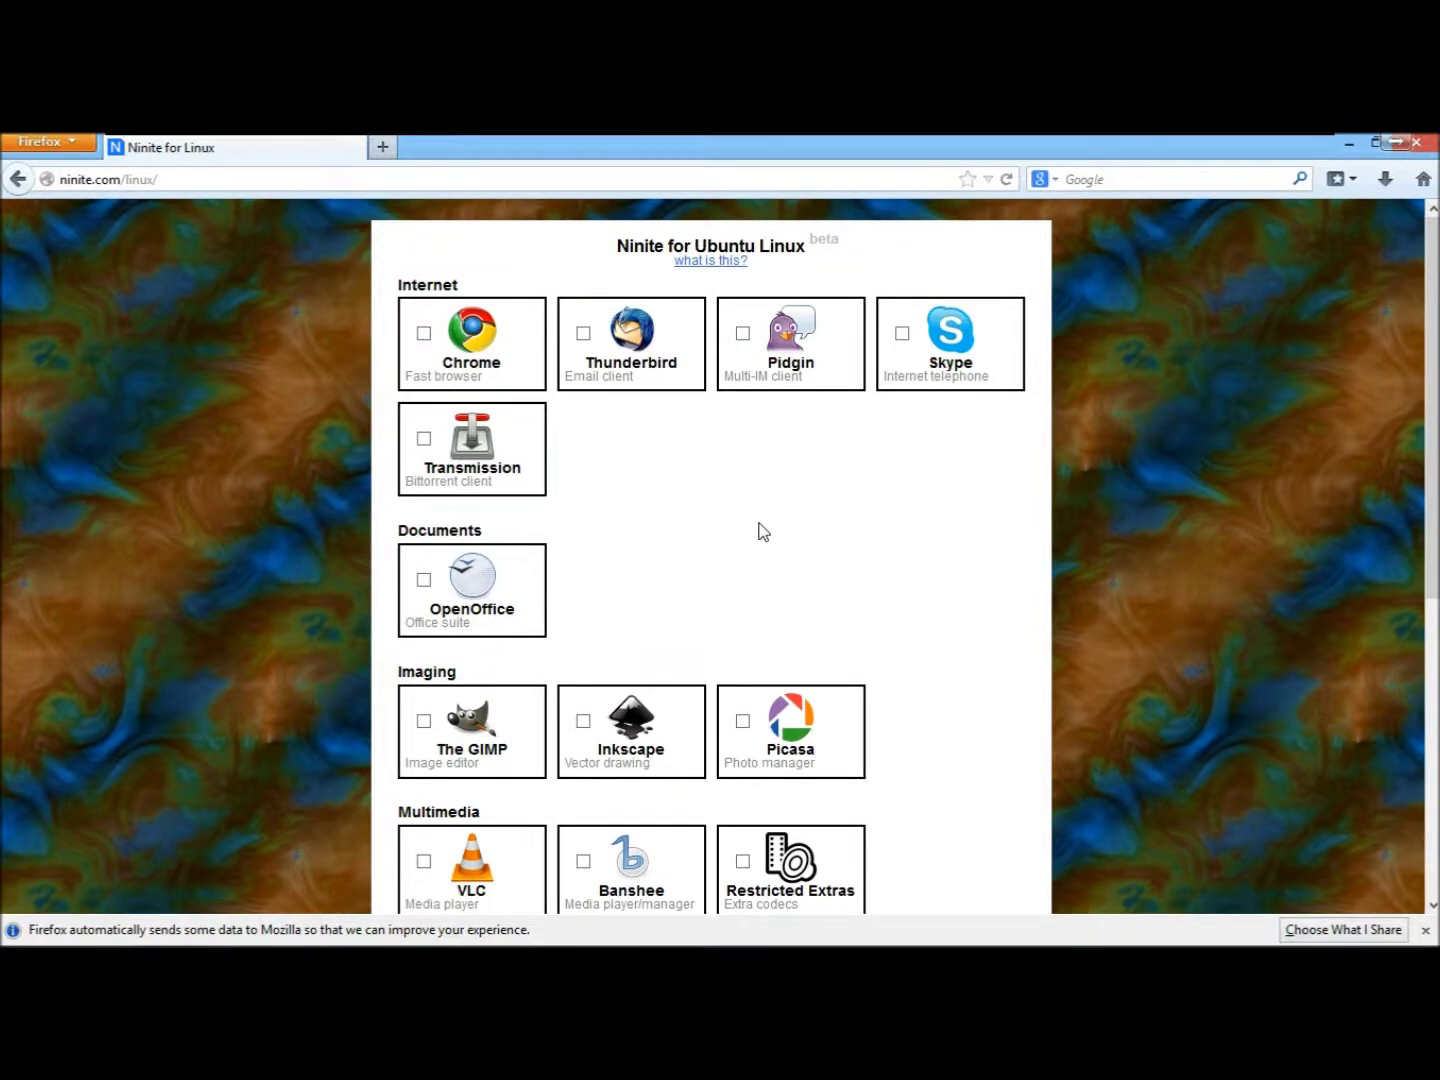
- Return to the Ninite home page, tick then untick Office, and go to Ninite Pro
left_click(18, 179)
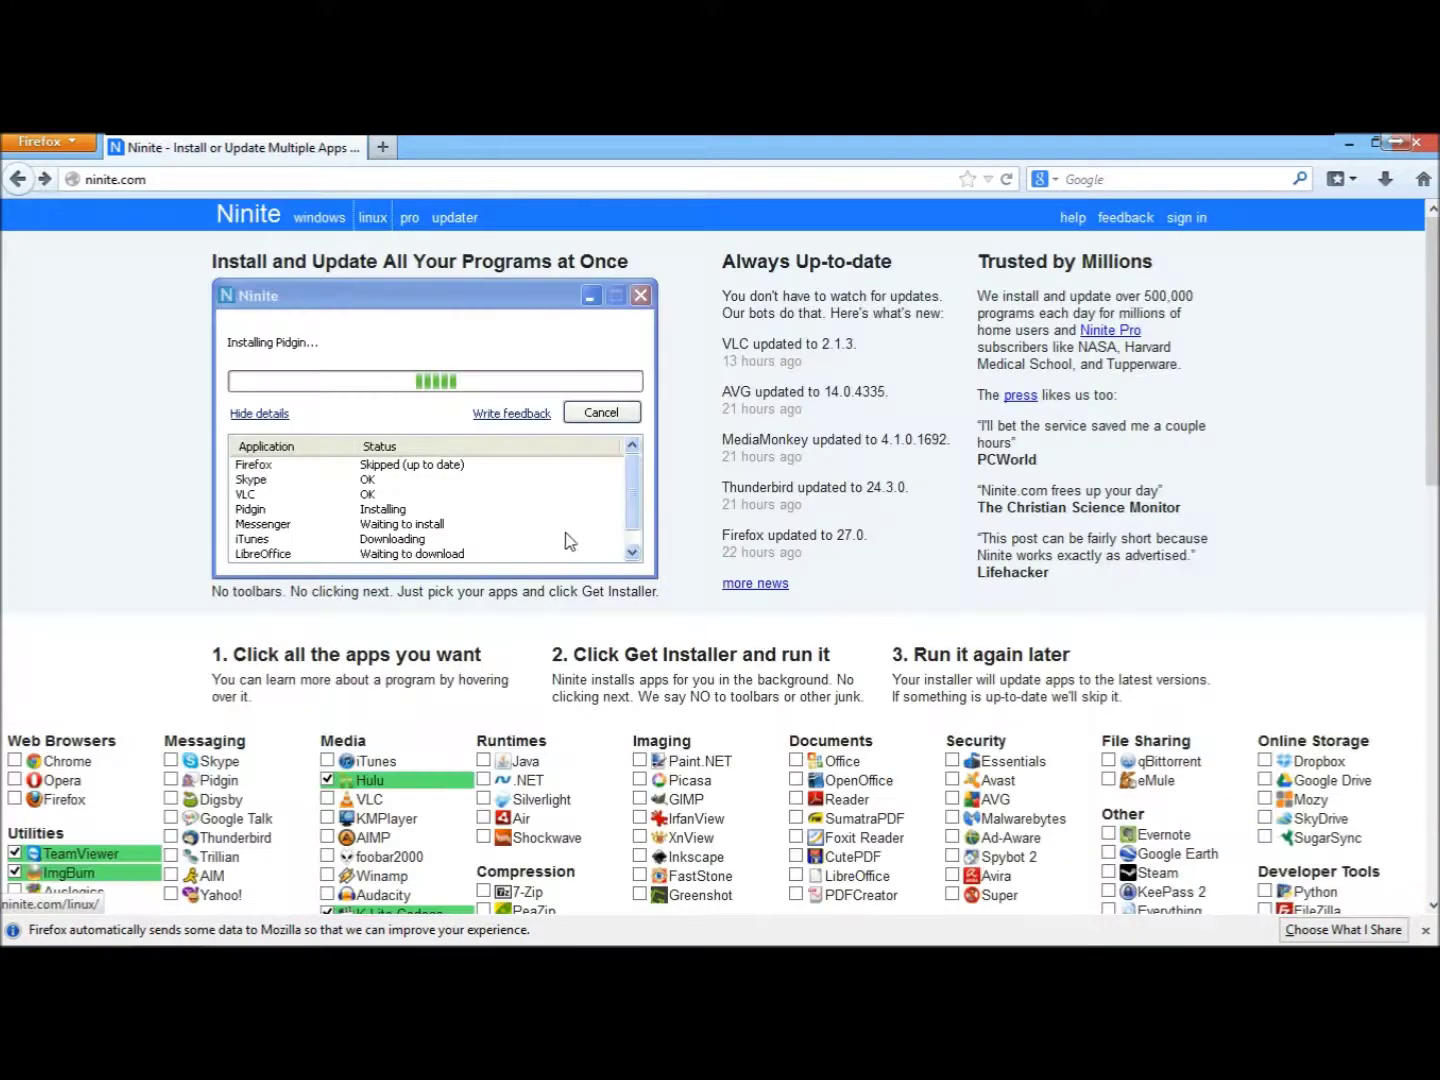
scroll(783, 666, "down", 2)
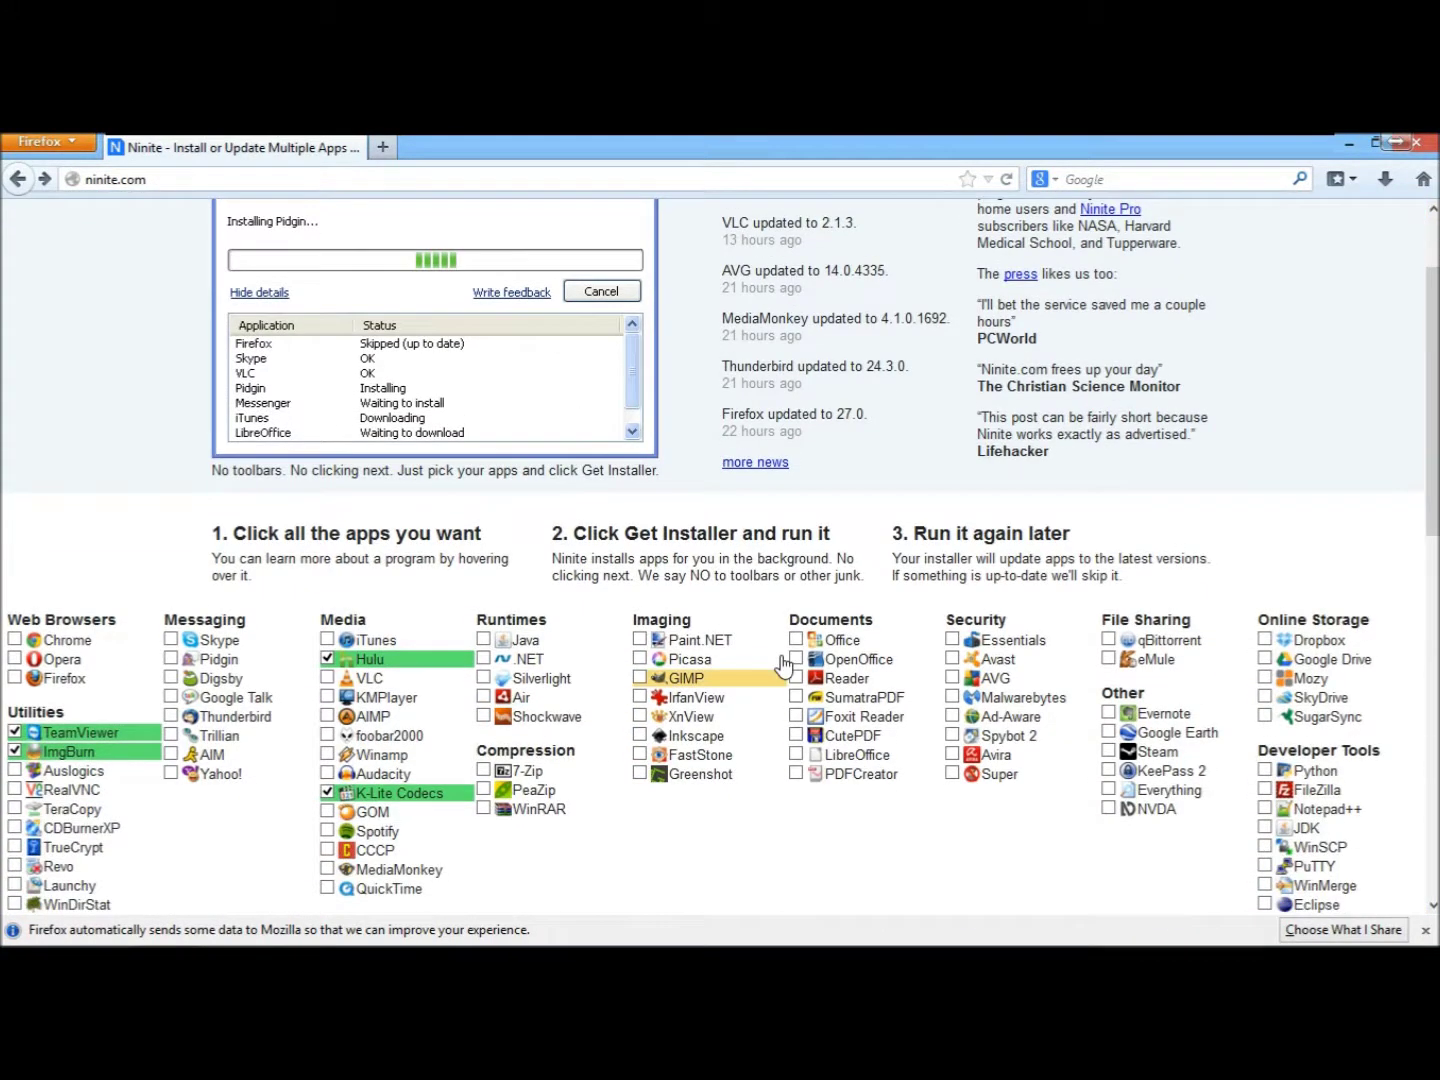
left_click(797, 641)
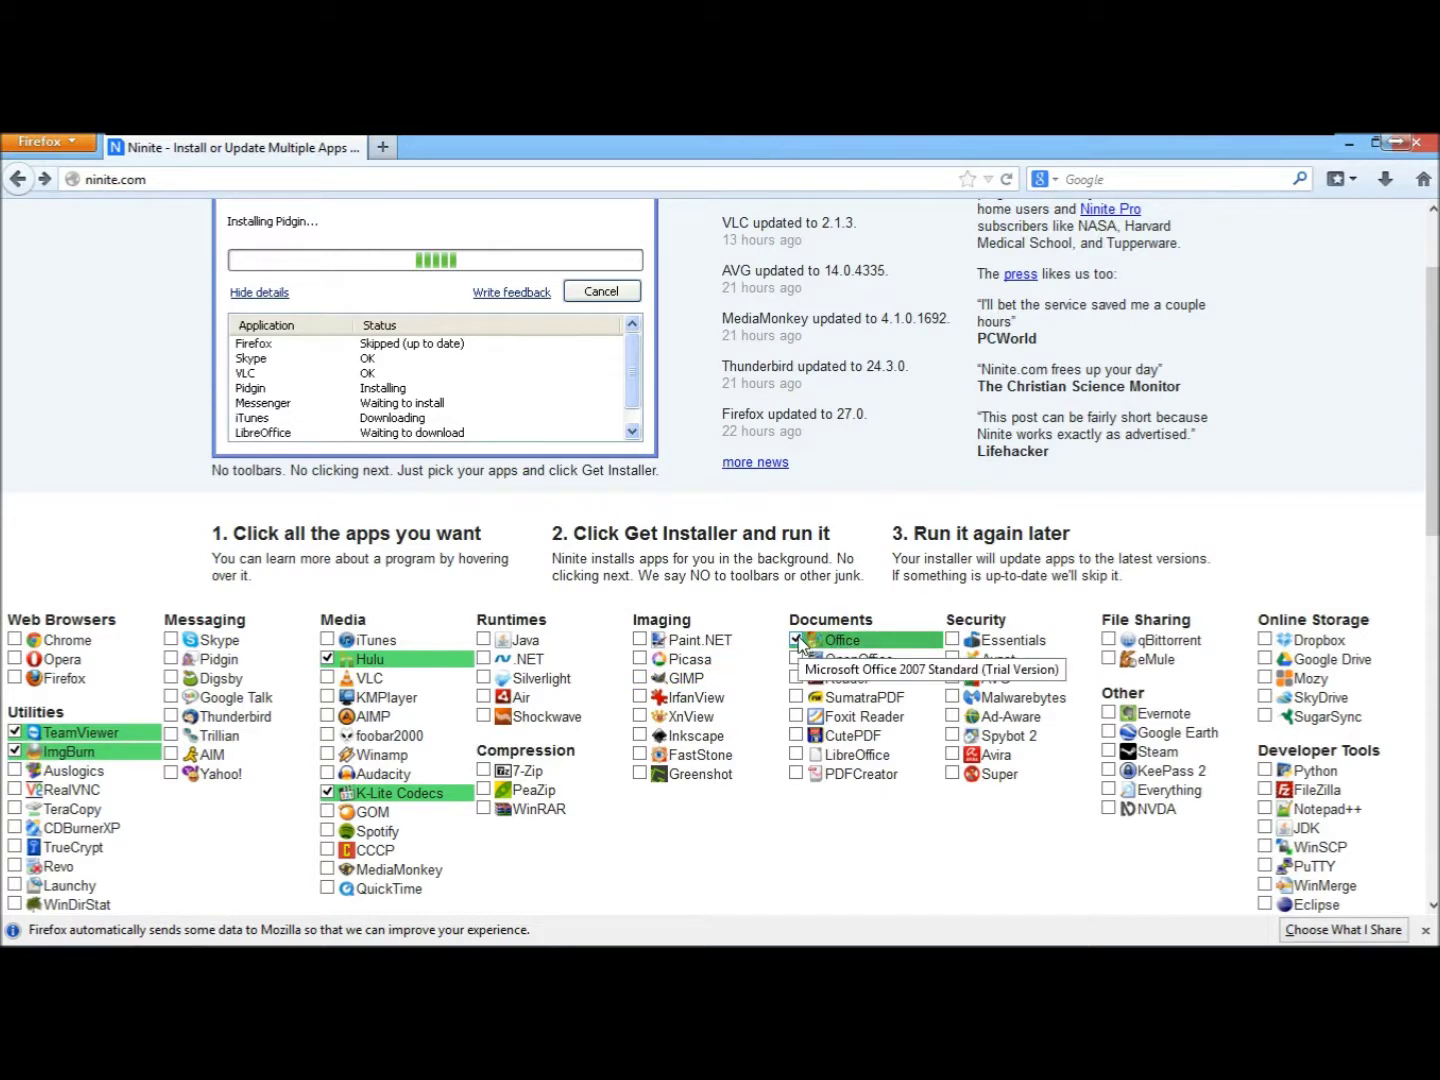
left_click(797, 640)
scroll(740, 500, "up", 2)
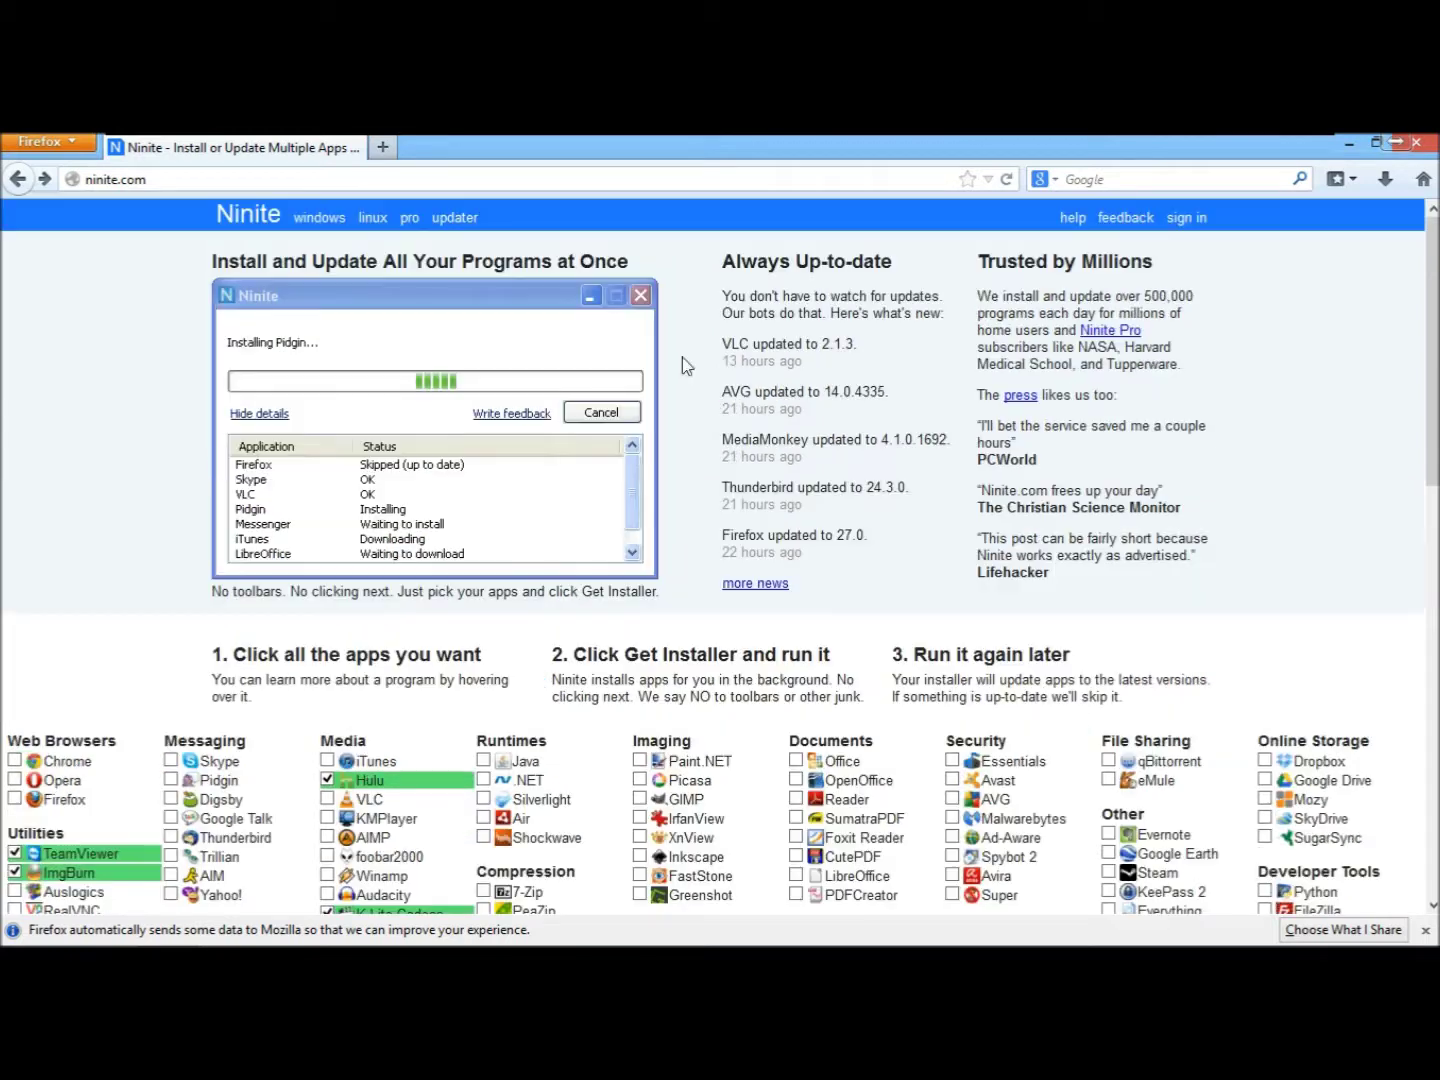
left_click(409, 218)
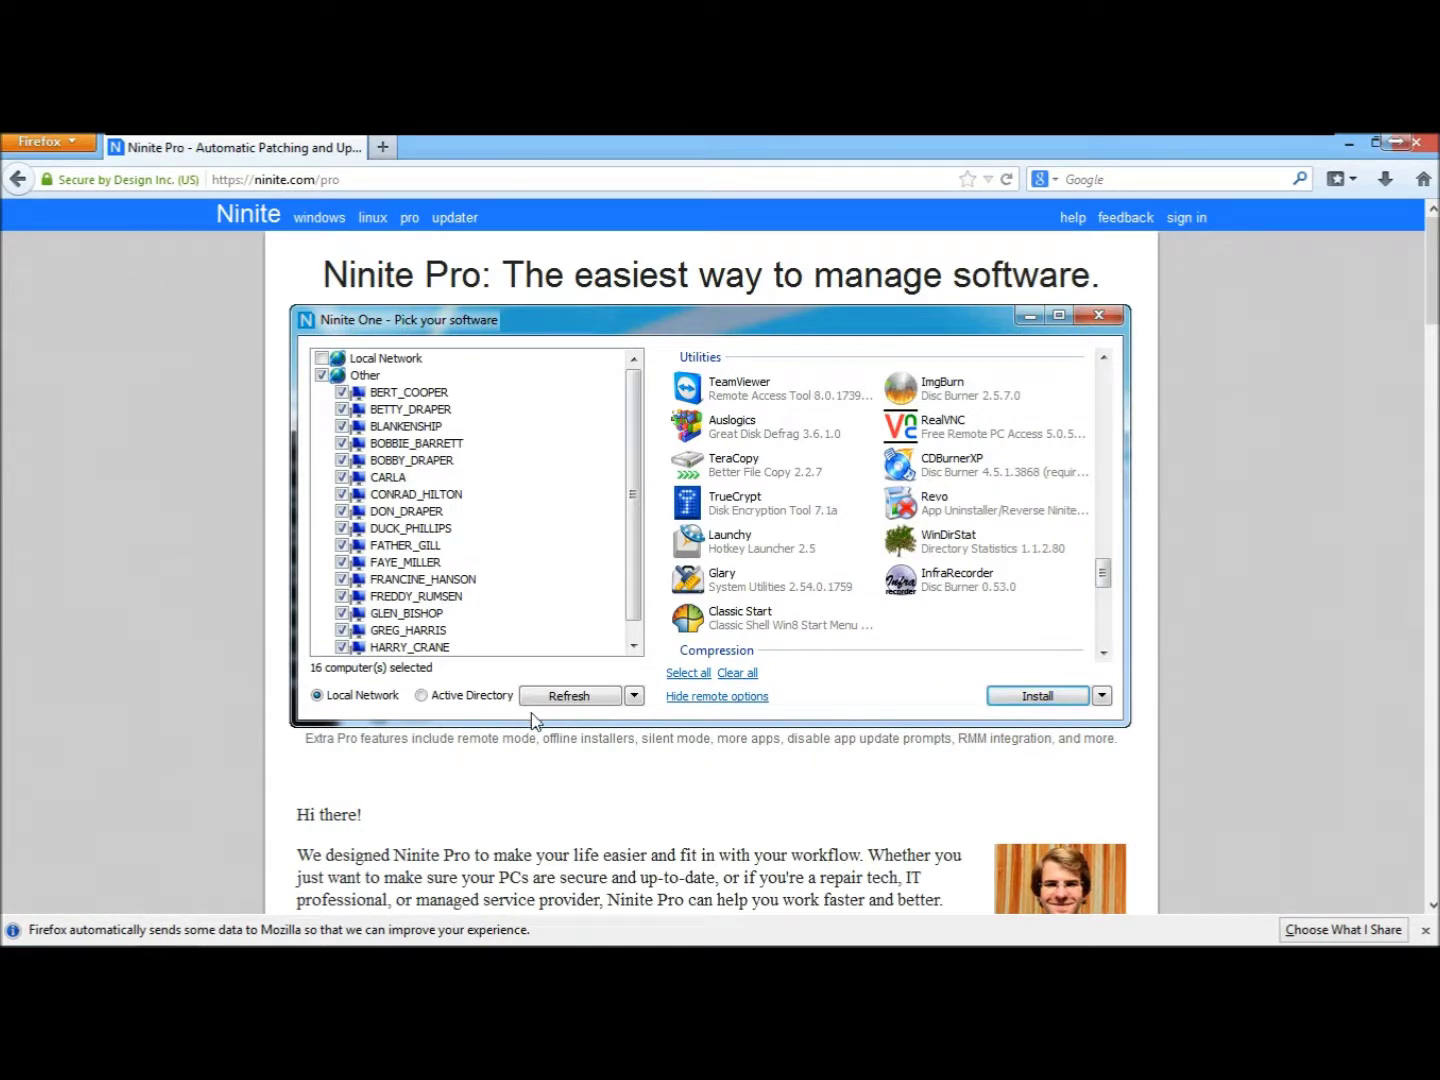
- Scroll through Ninite Pro's multi-PC, silent mode and bandwidth features, then back to the headline
scroll(625, 738, "down", 2)
scroll(479, 566, "down", 2)
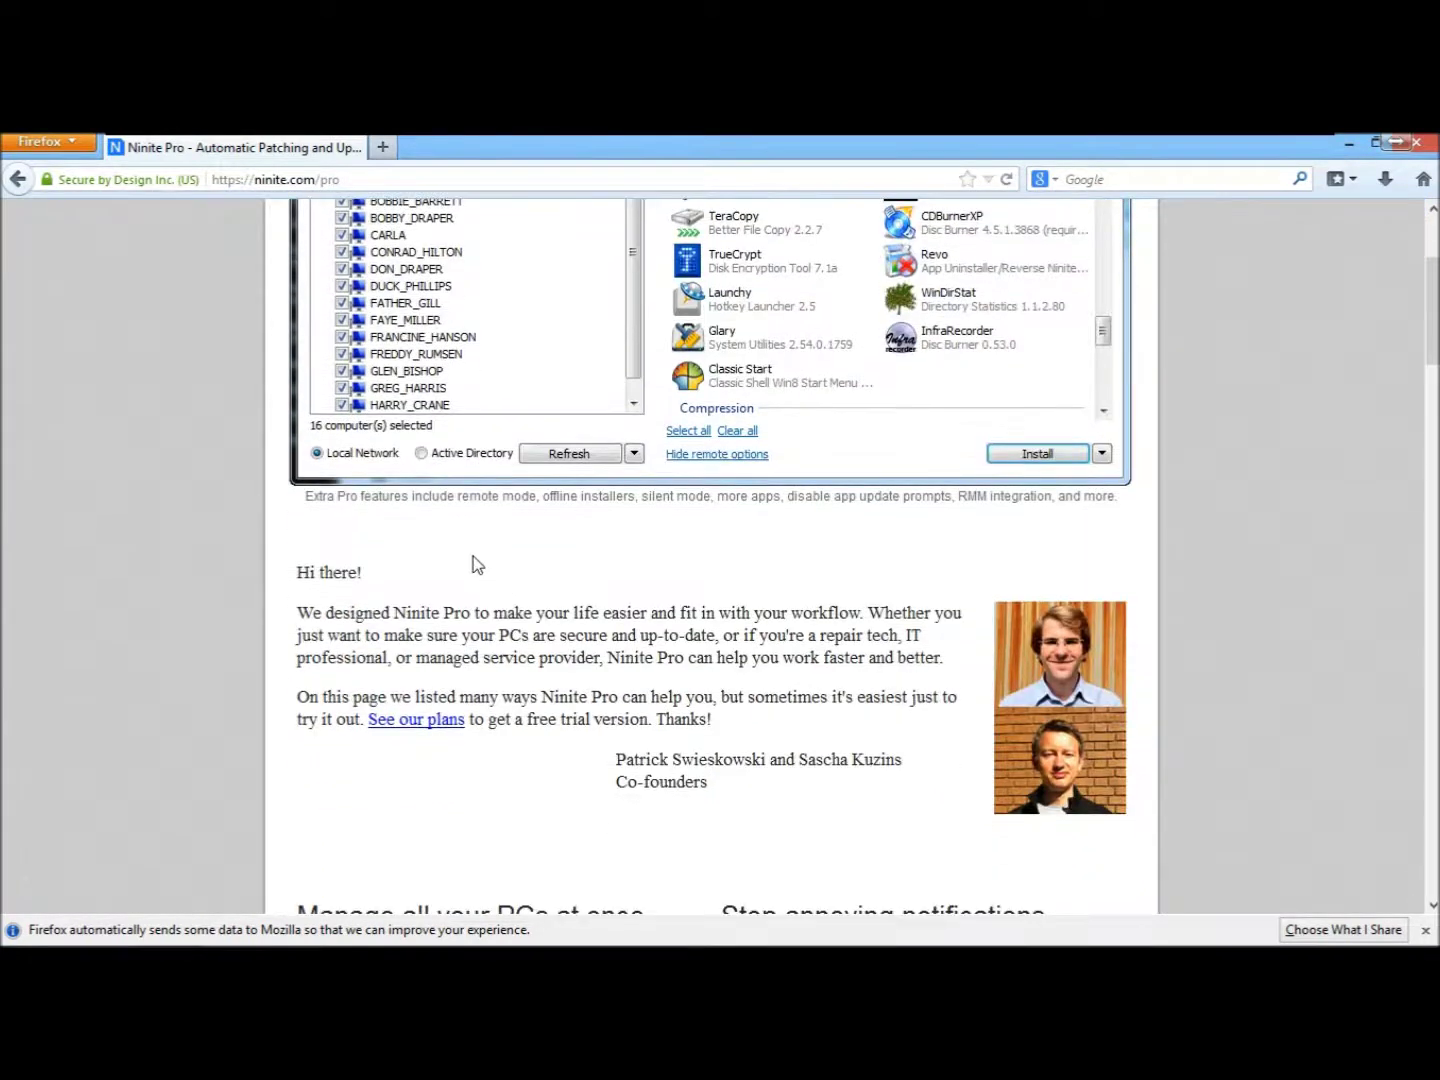
scroll(472, 556, "up", 2)
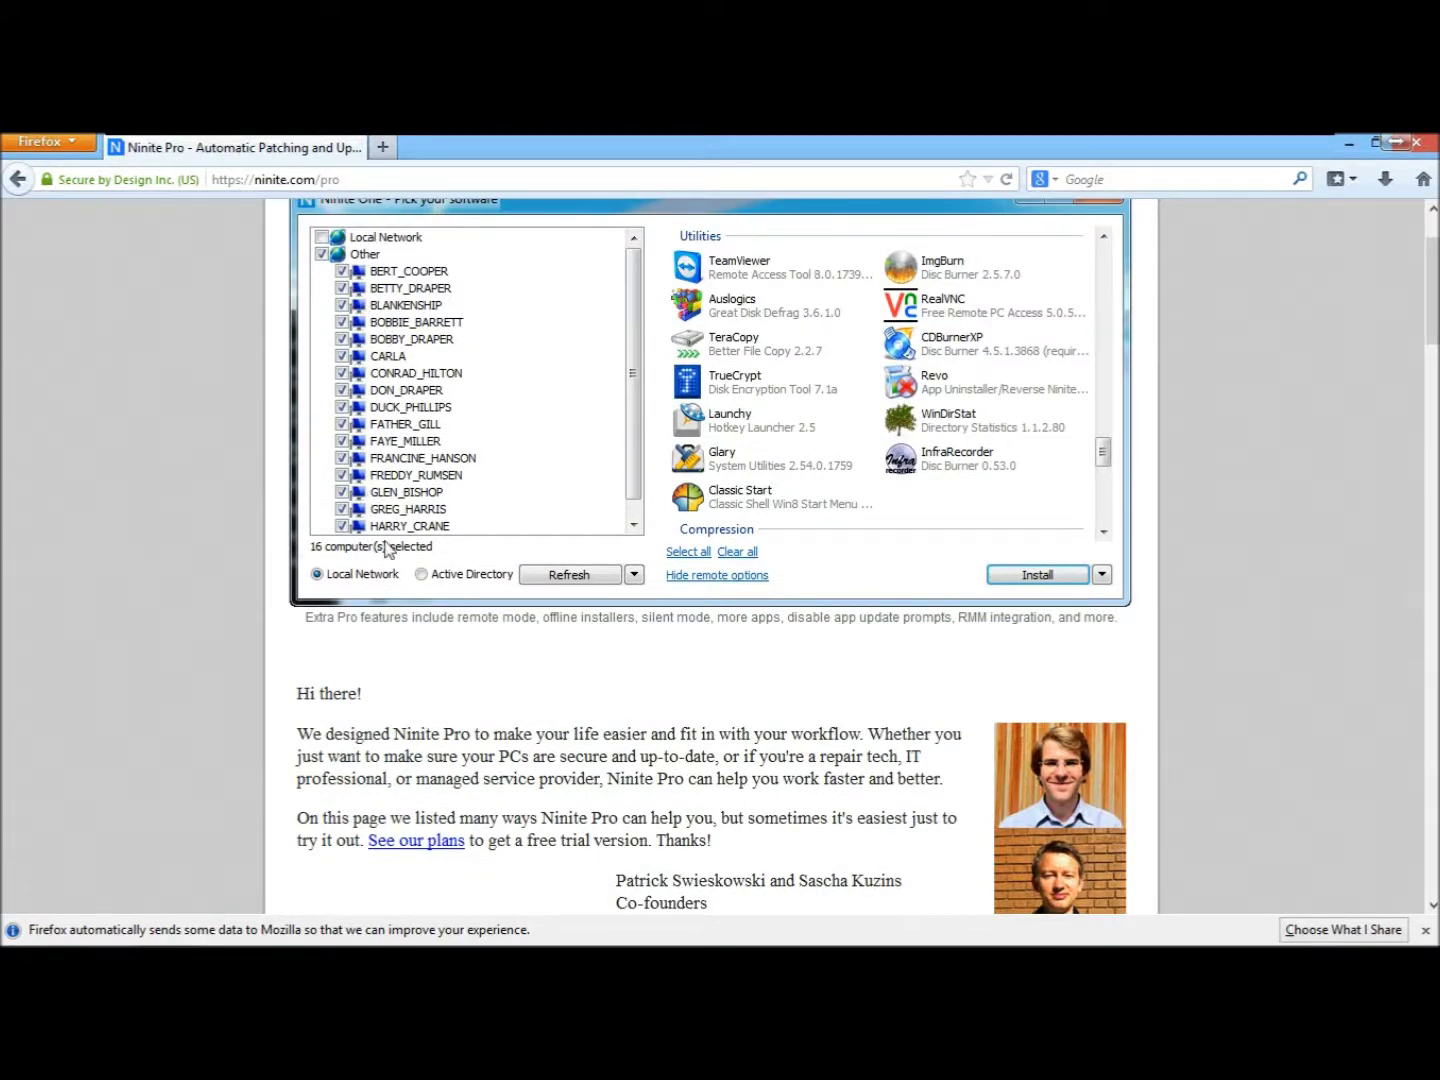
scroll(457, 649, "down", 3)
scroll(505, 643, "down", 4)
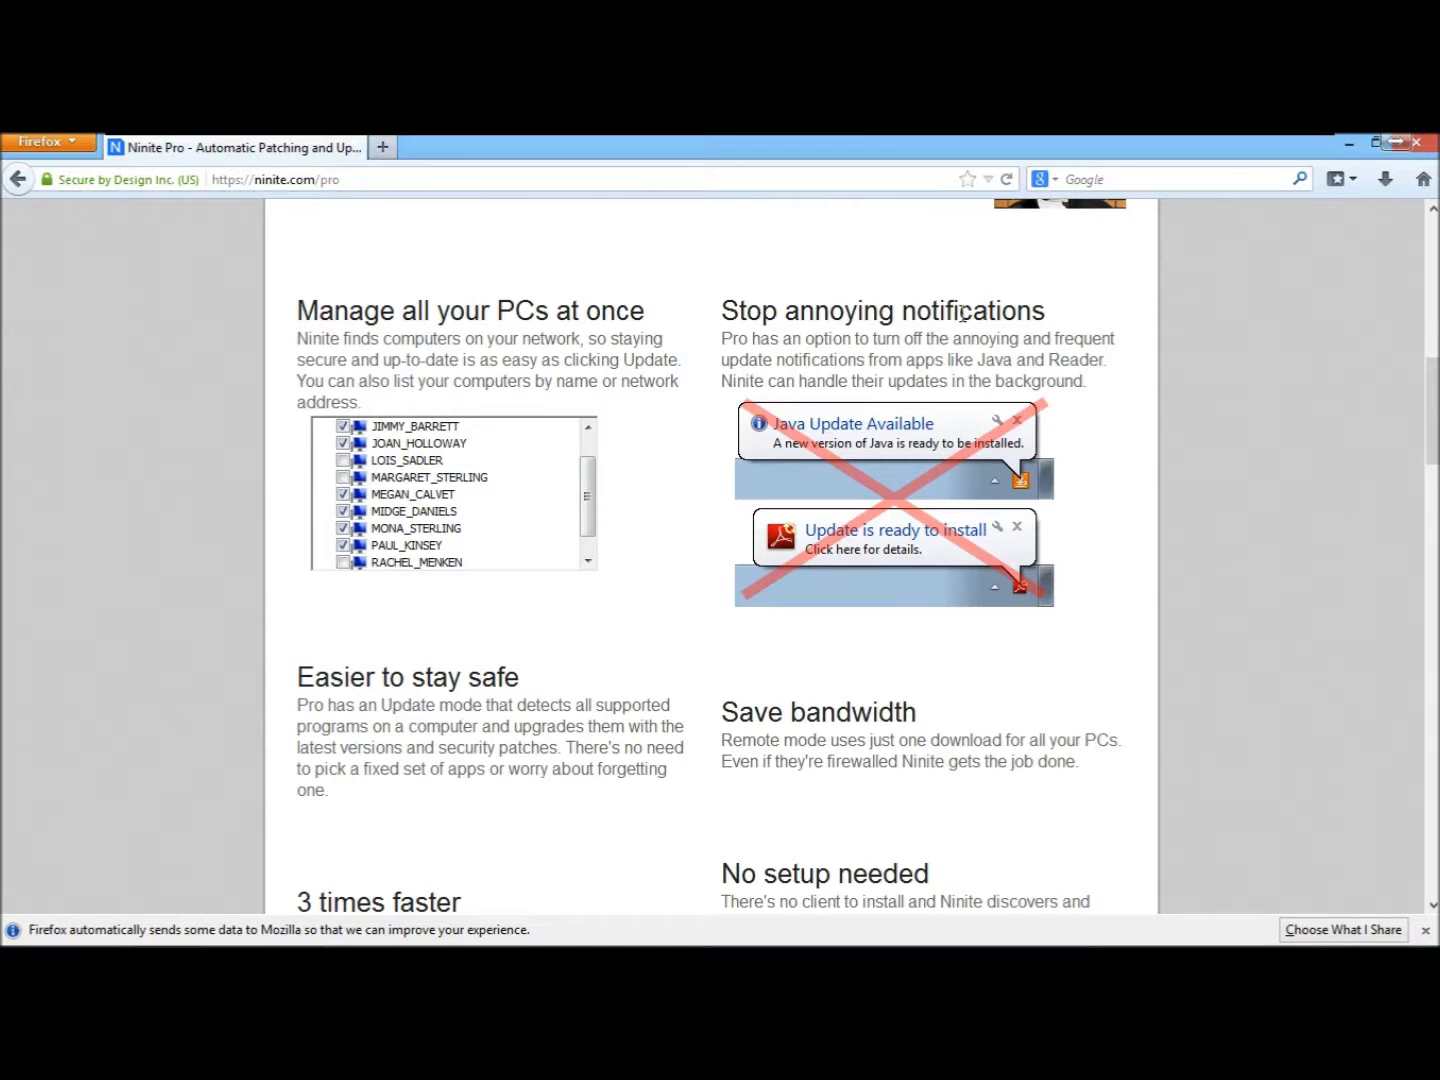
scroll(618, 665, "down", 3)
scroll(680, 620, "up", 1)
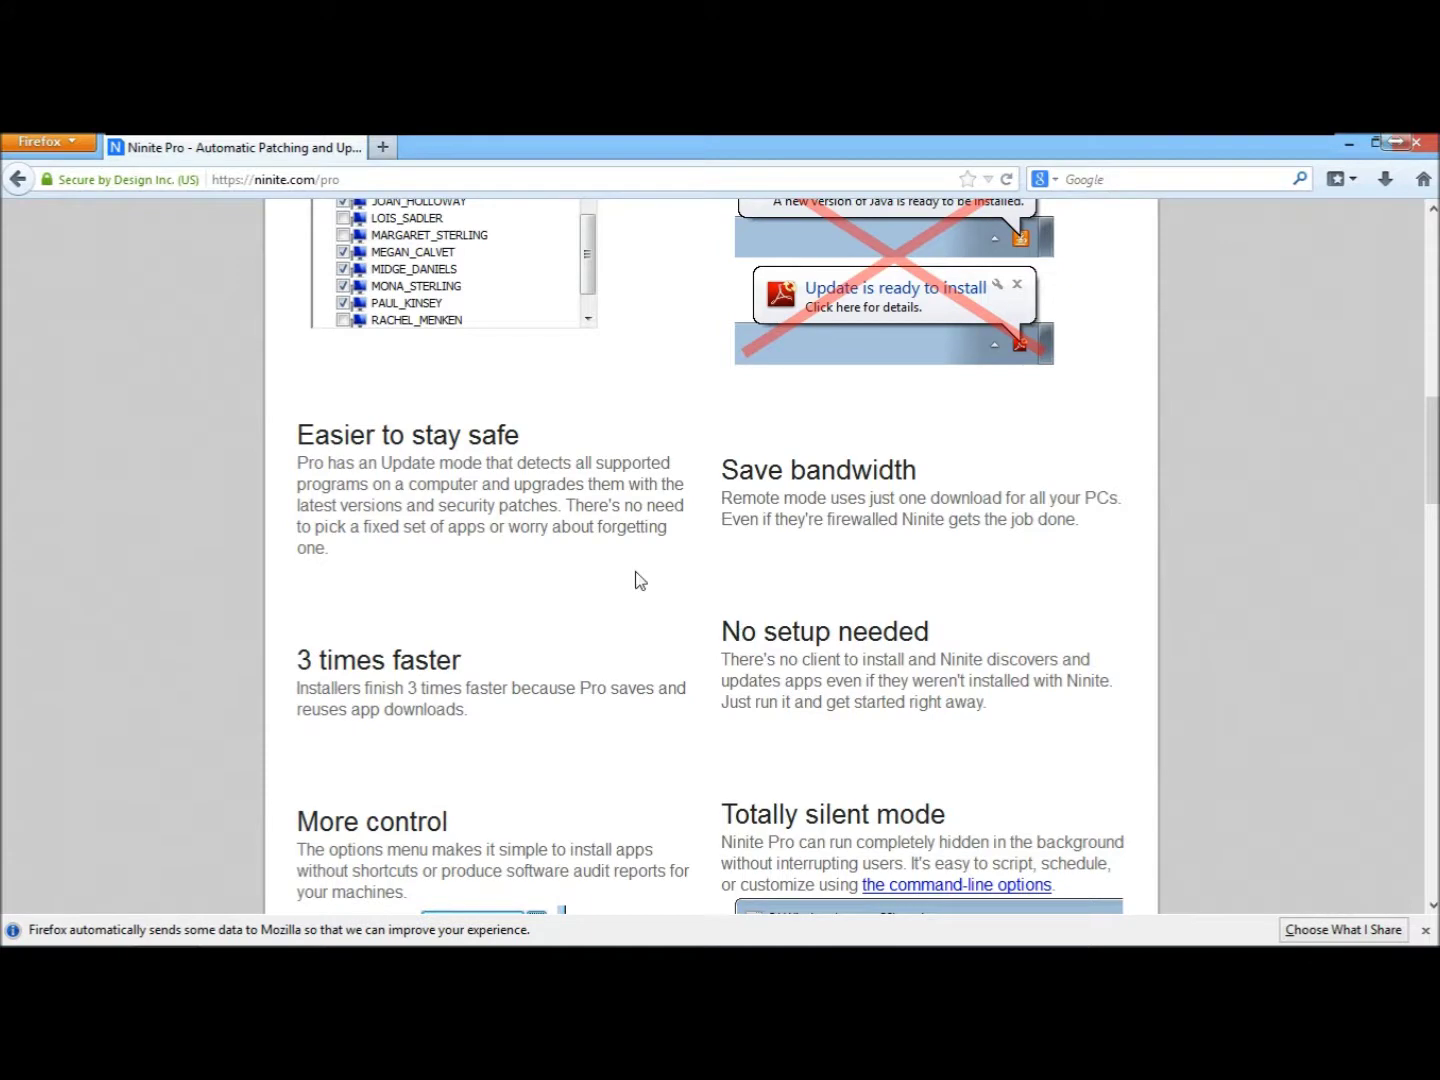
scroll(700, 570, "up", 15)
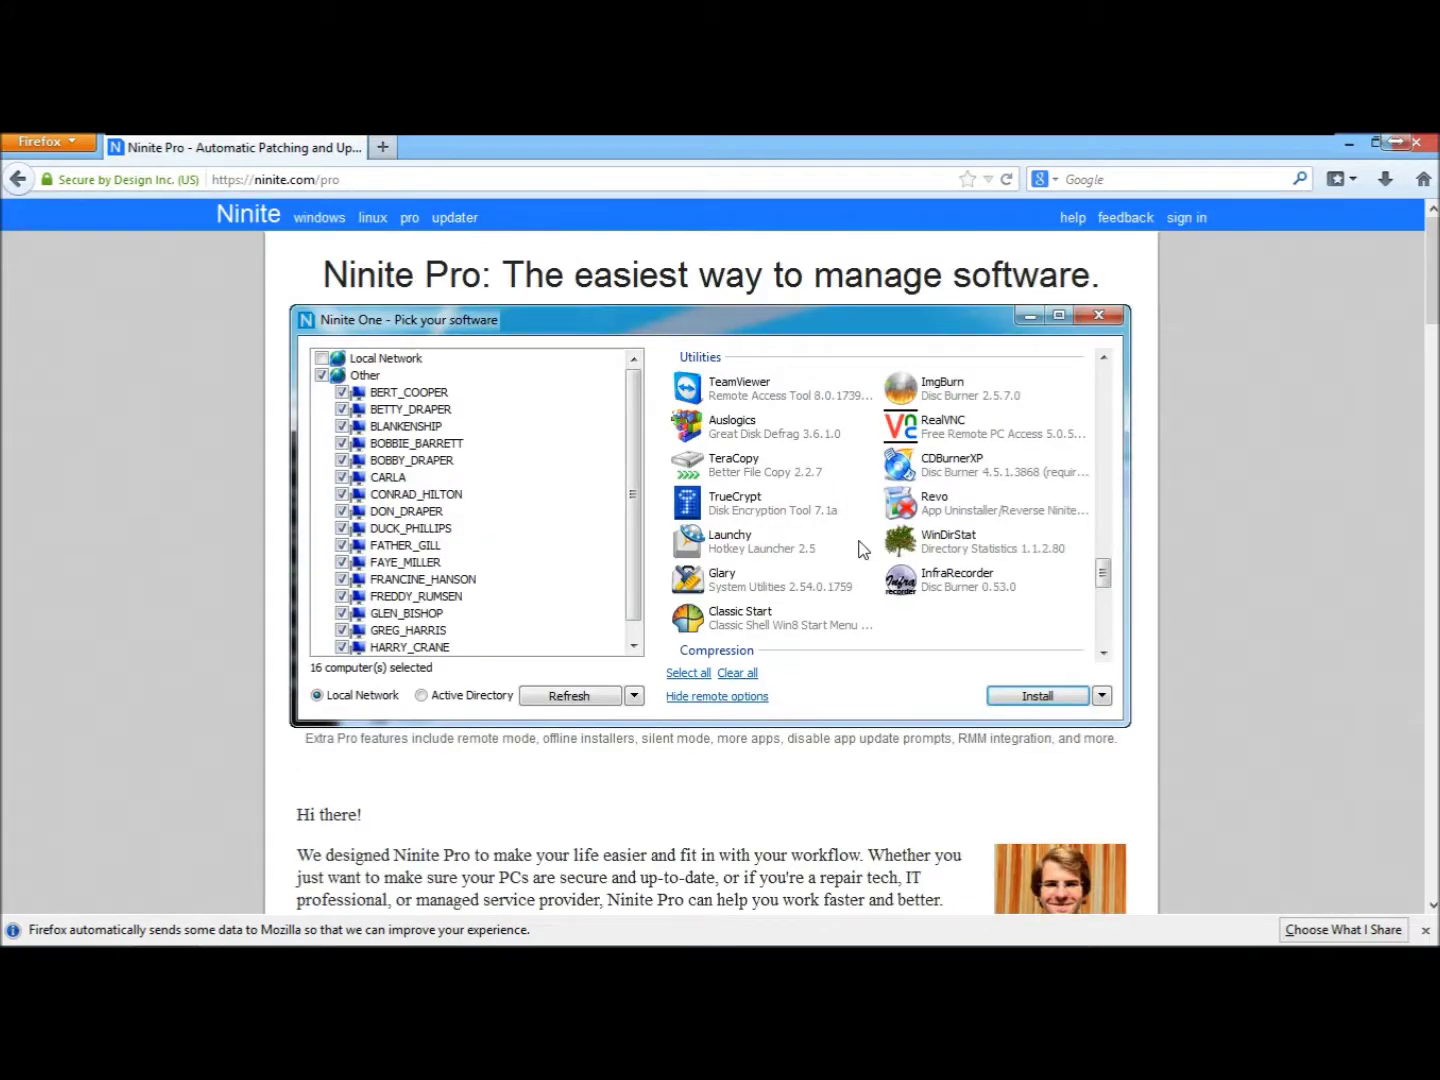